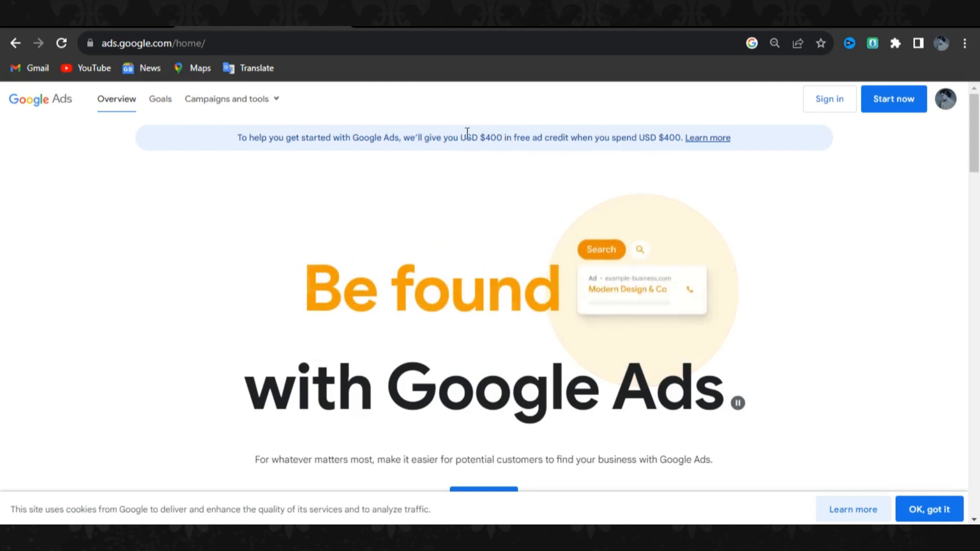
# Sign in to the existing Google Ads account from the home page.
pyautogui.moveTo(502, 137); pyautogui.dragTo(421, 135)
pyautogui.click(464, 160)
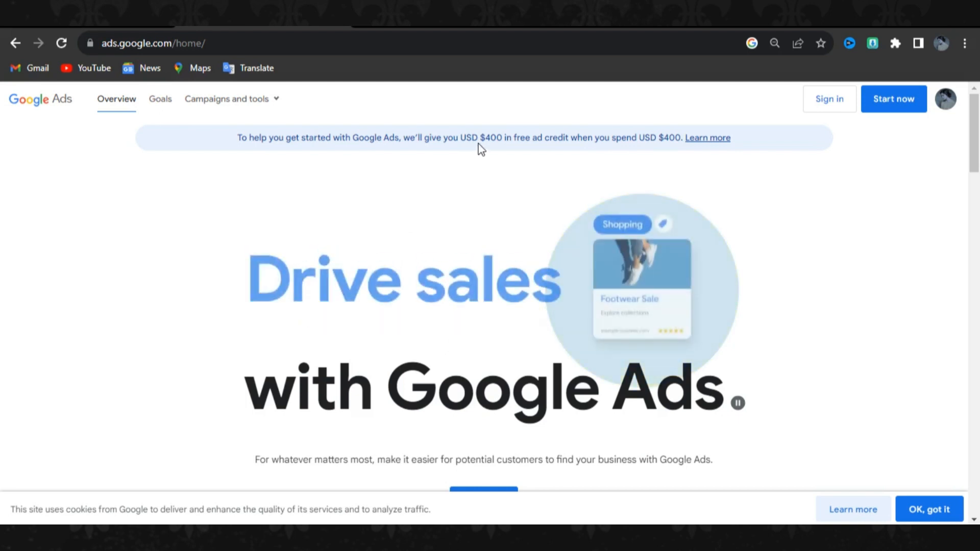
pyautogui.click(821, 102)
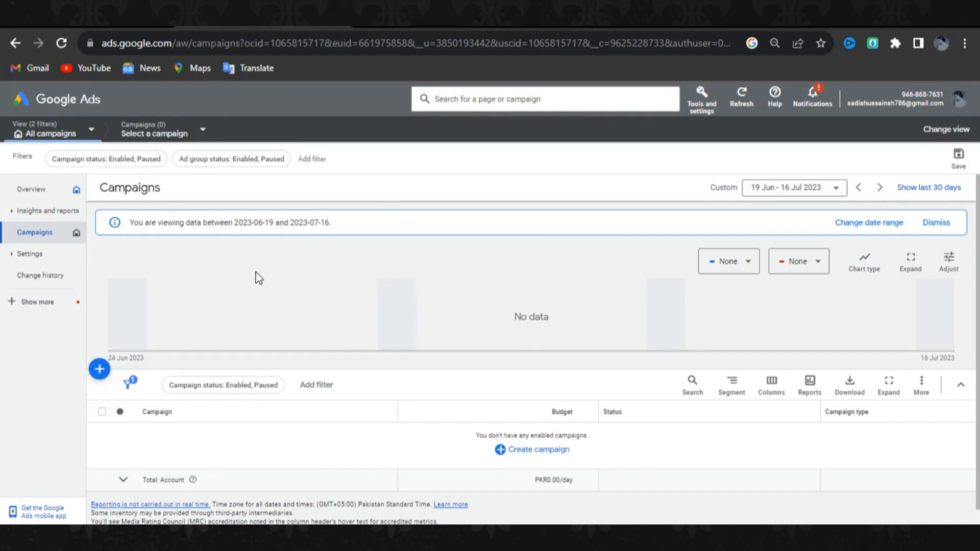
# Start creating a new campaign from the empty campaigns list.
pyautogui.scroll(-1, 351, 371)
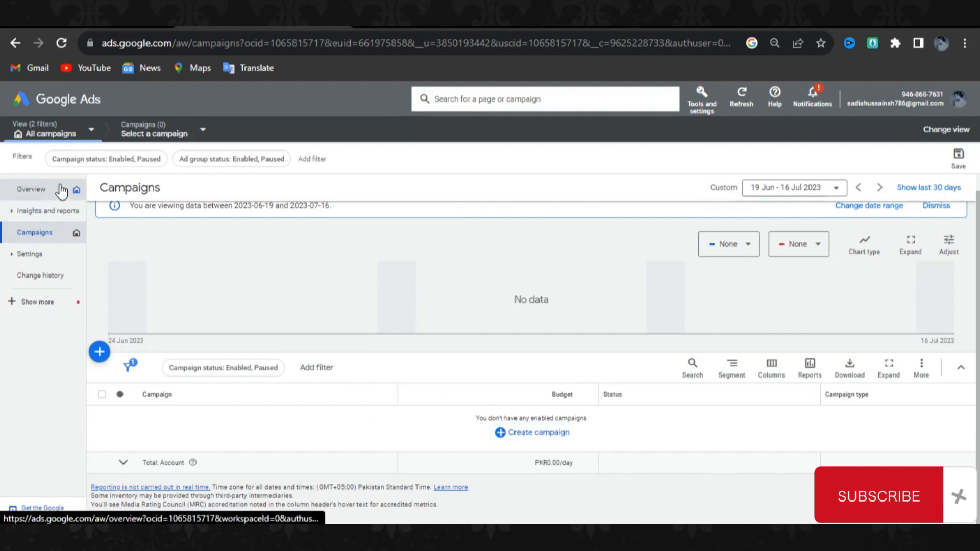
pyautogui.click(505, 436)
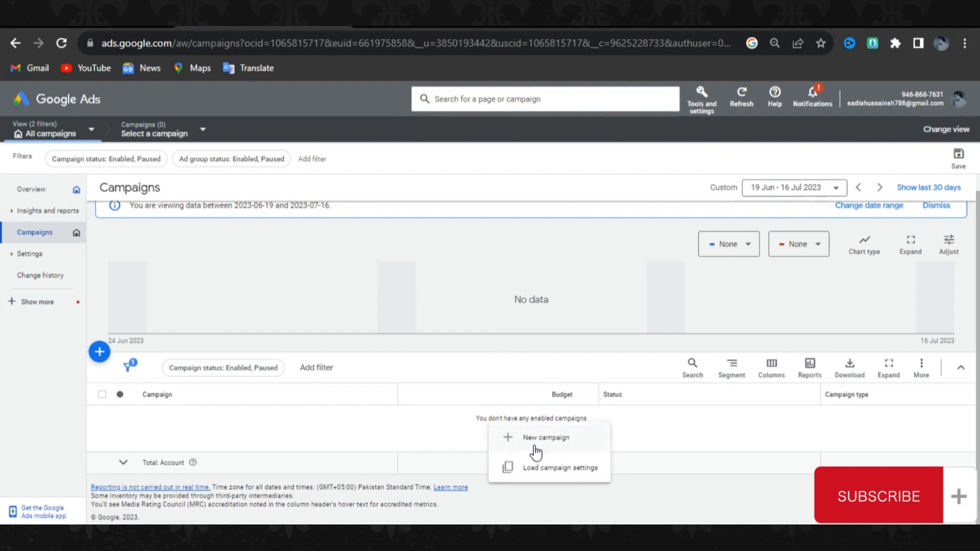
pyautogui.click(536, 440)
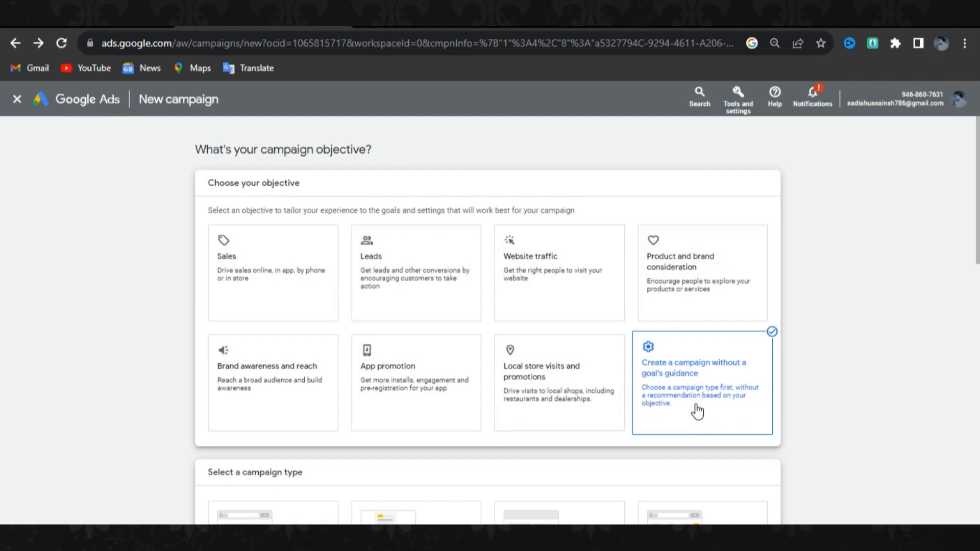
# Set up a Video campaign without a goal's guidance, using the Get views subtype, and continue to its settings.
pyautogui.scroll(-5, 696, 411)
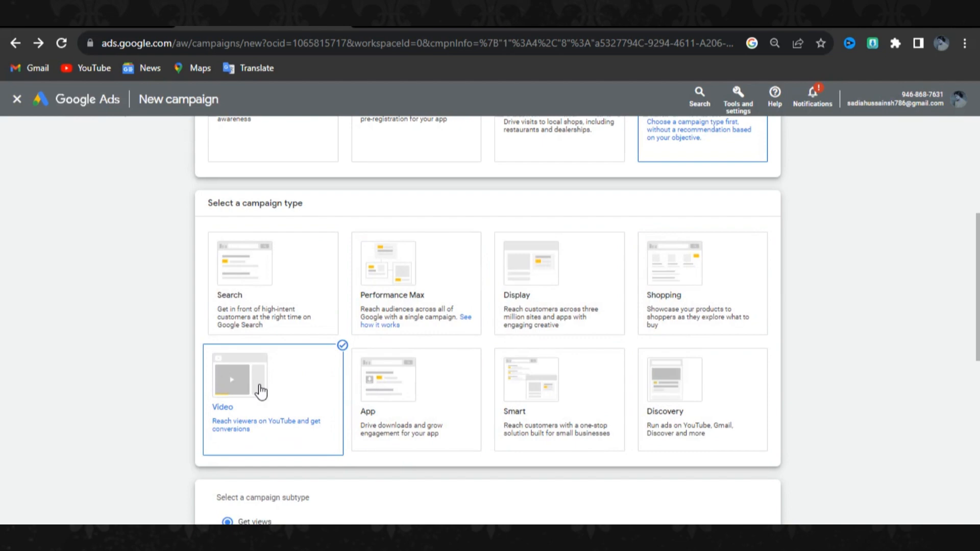
pyautogui.scroll(-1, 284, 378)
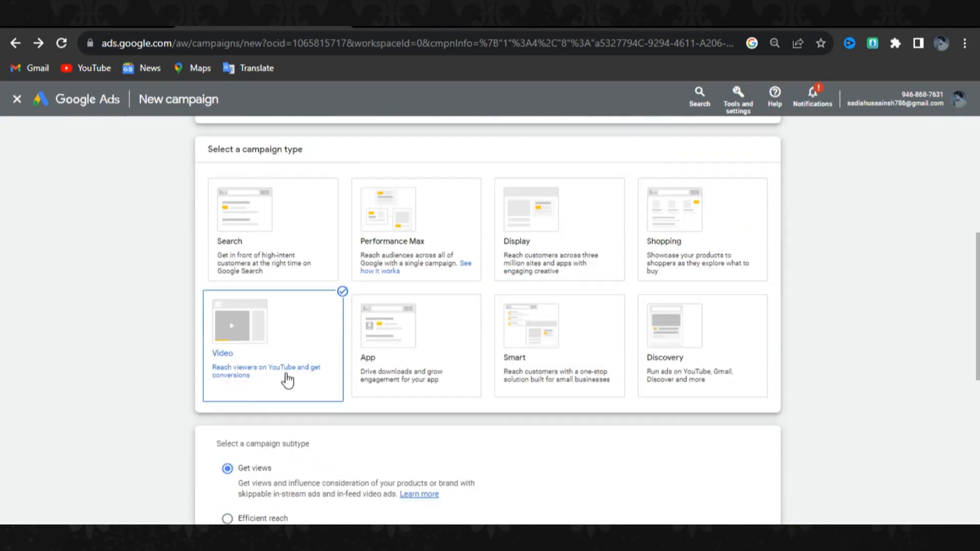
pyautogui.scroll(-2, 282, 352)
pyautogui.scroll(-3, 282, 351)
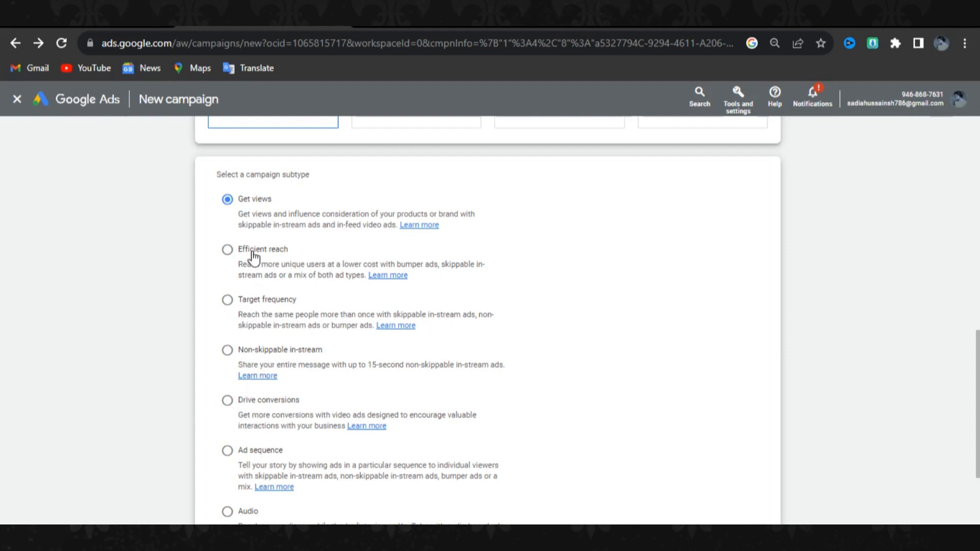
pyautogui.scroll(-2, 673, 368)
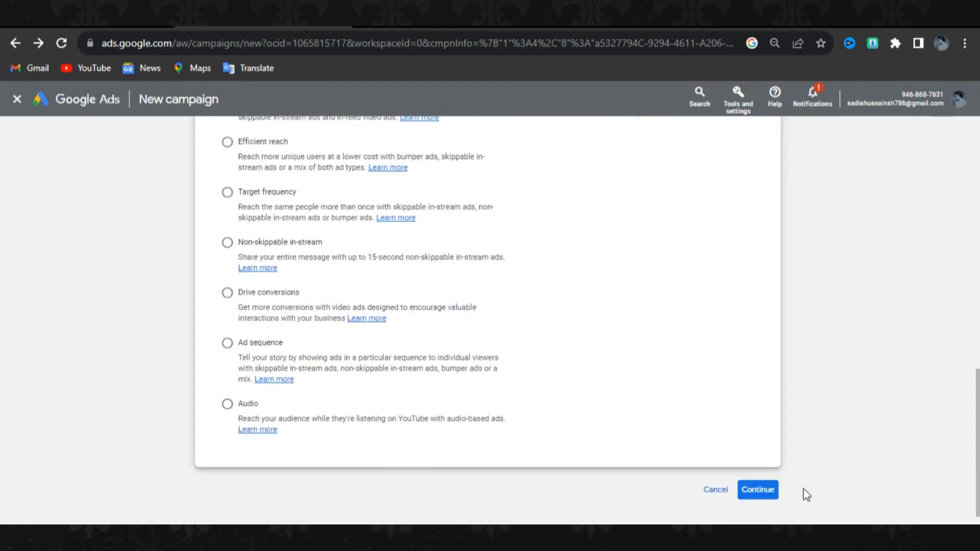
pyautogui.click(771, 490)
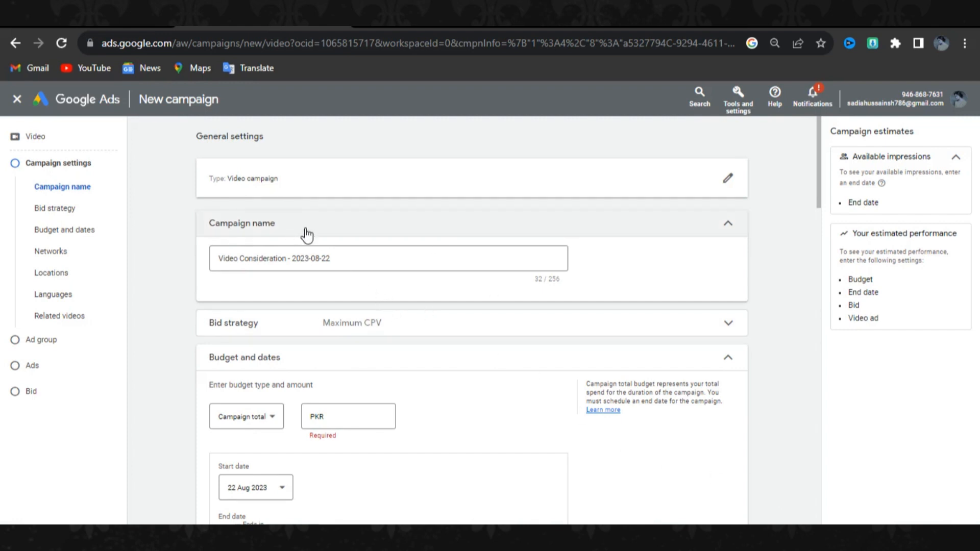
# Replace the default campaign name with "Youtube Video Promotion 1".
pyautogui.click(346, 260)
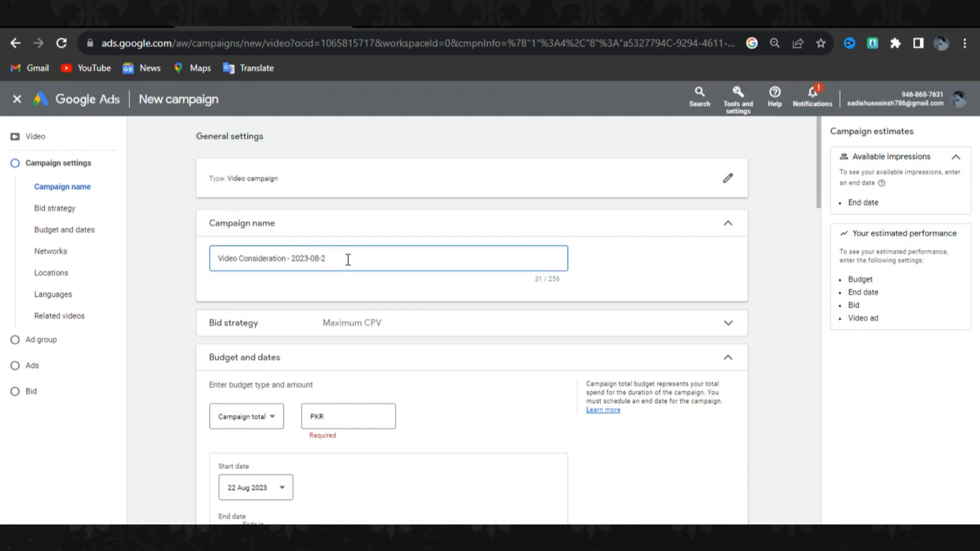
pyautogui.press('BackSpace')
pyautogui.press('BackSpace')
pyautogui.press('BackSpace')
pyautogui.press('BackSpace')
pyautogui.hotkey('ctrl', 'a')
pyautogui.press('BackSpace')
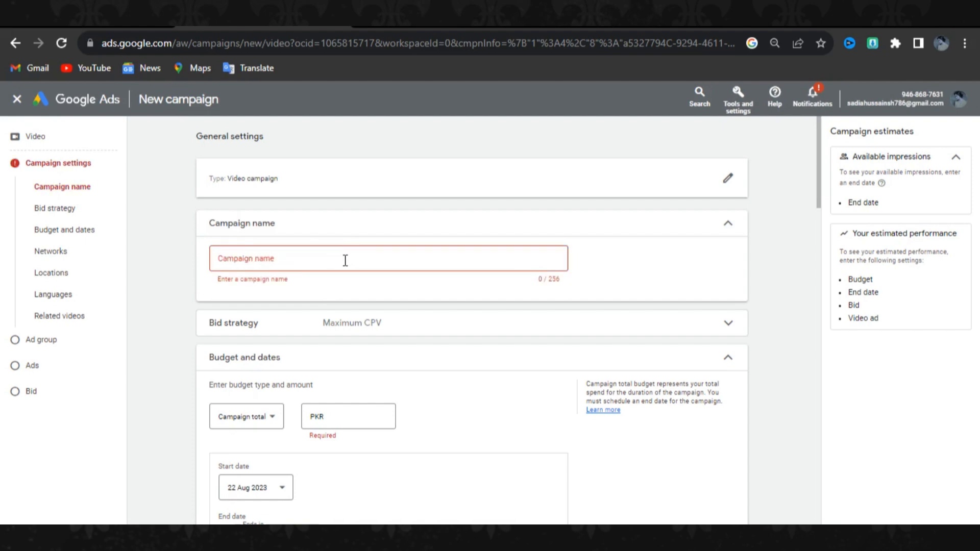
pyautogui.write('Youtube Video Promotion 1')
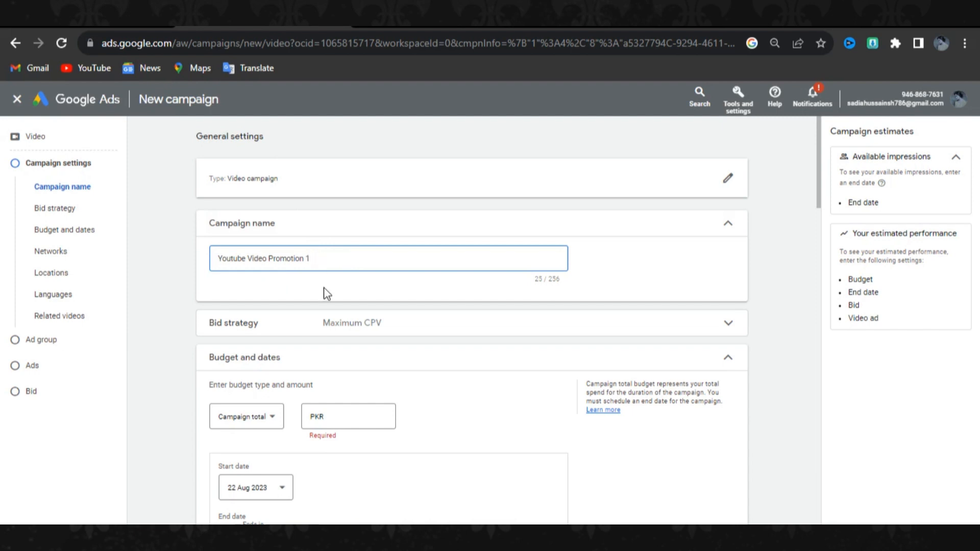
# Set the campaign total budget to PKR 15,000.
pyautogui.scroll(-1, 326, 295)
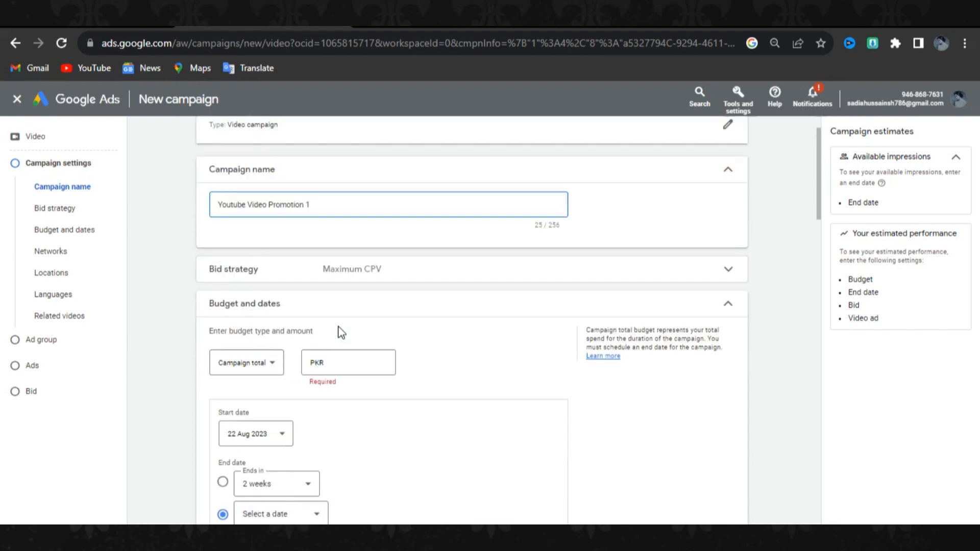
pyautogui.click(338, 362)
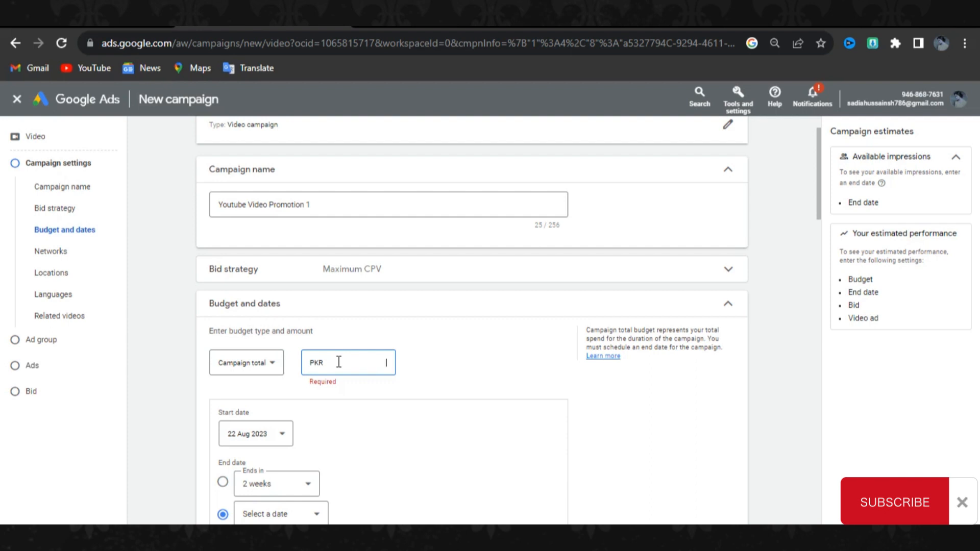
pyautogui.write('150,000')
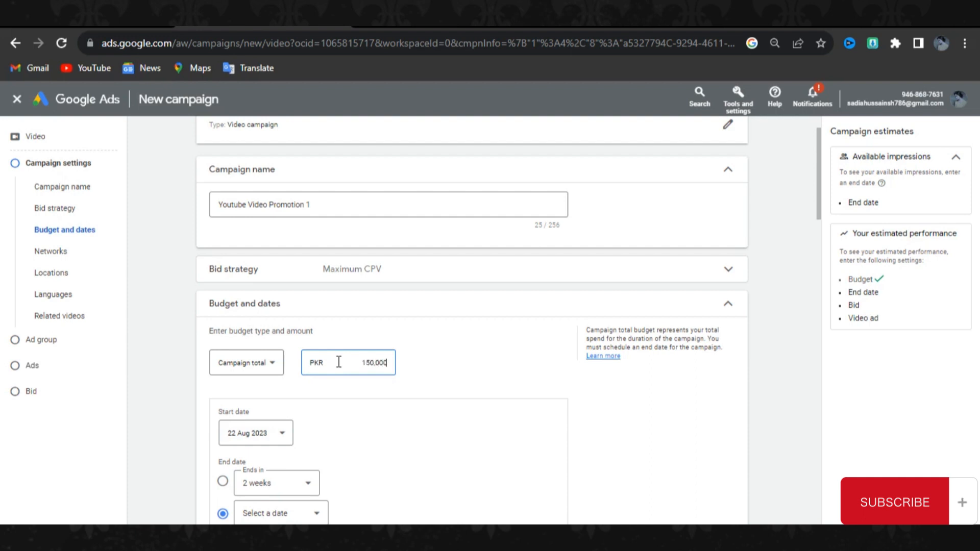
pyautogui.press('BackSpace')
# Schedule the campaign with a start date of 25 Aug 2023 and an end date of 15 Sept 2023.
pyautogui.scroll(-1, 295, 383)
pyautogui.click(298, 380)
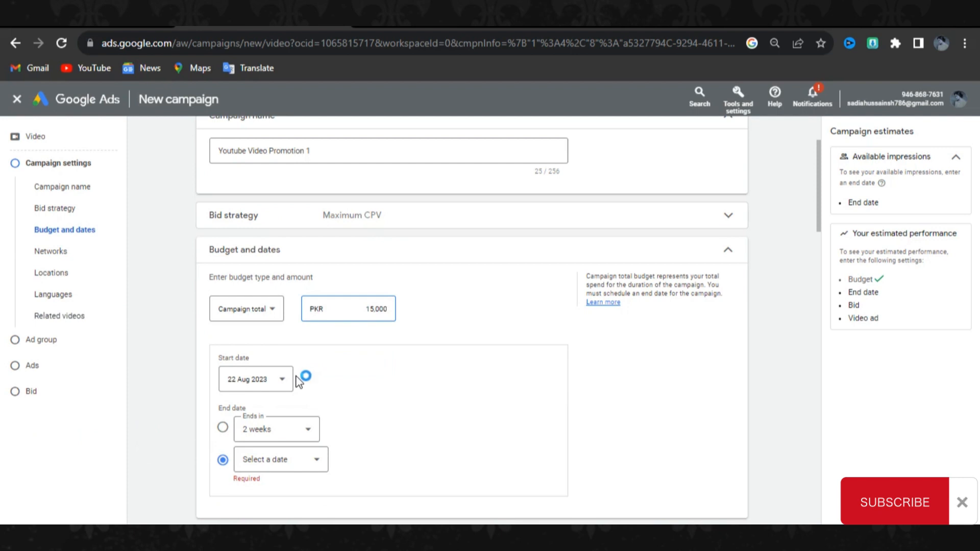
pyautogui.click(271, 387)
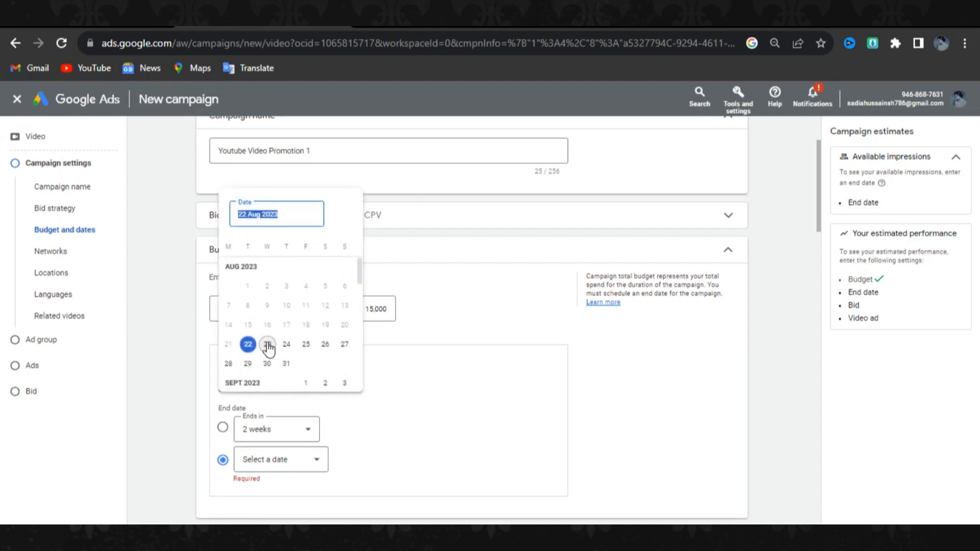
pyautogui.click(304, 345)
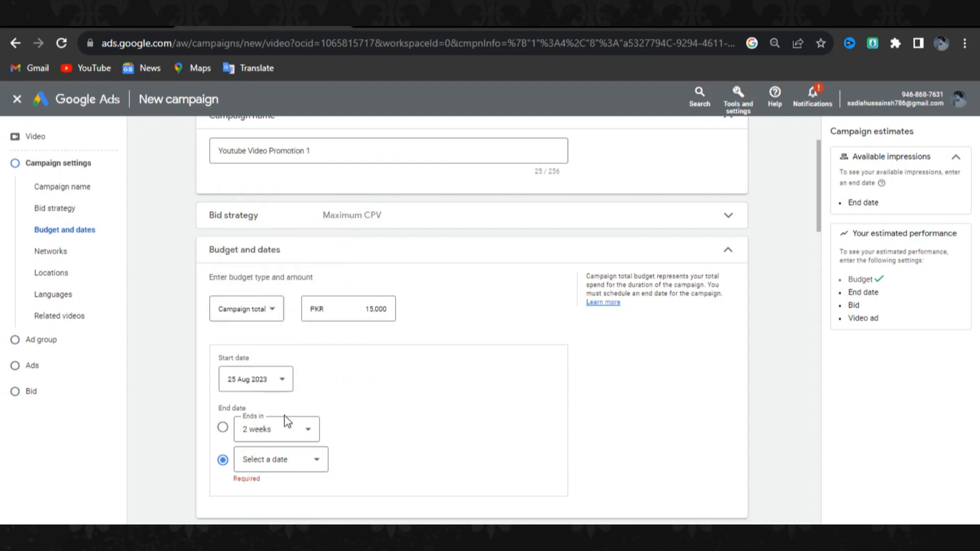
pyautogui.click(298, 460)
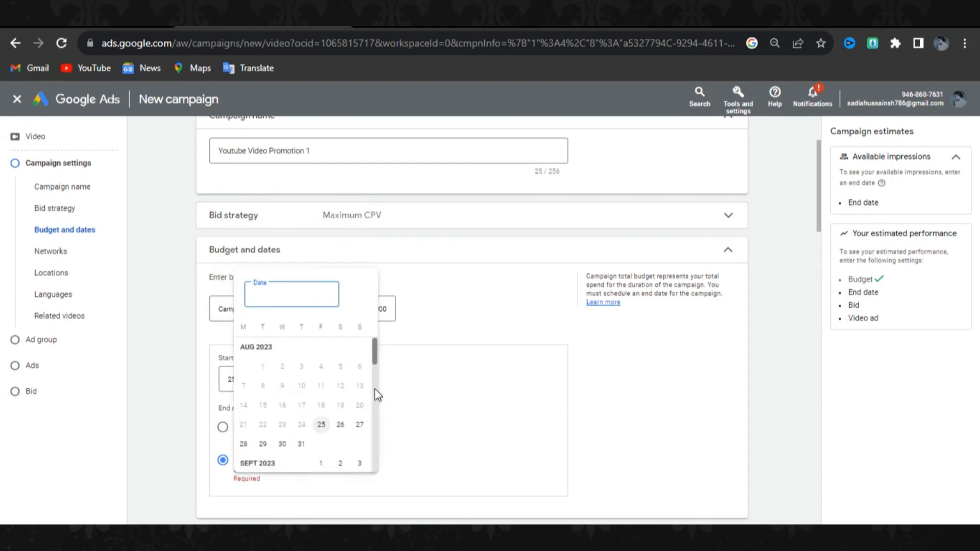
pyautogui.scroll(-3, 374, 389)
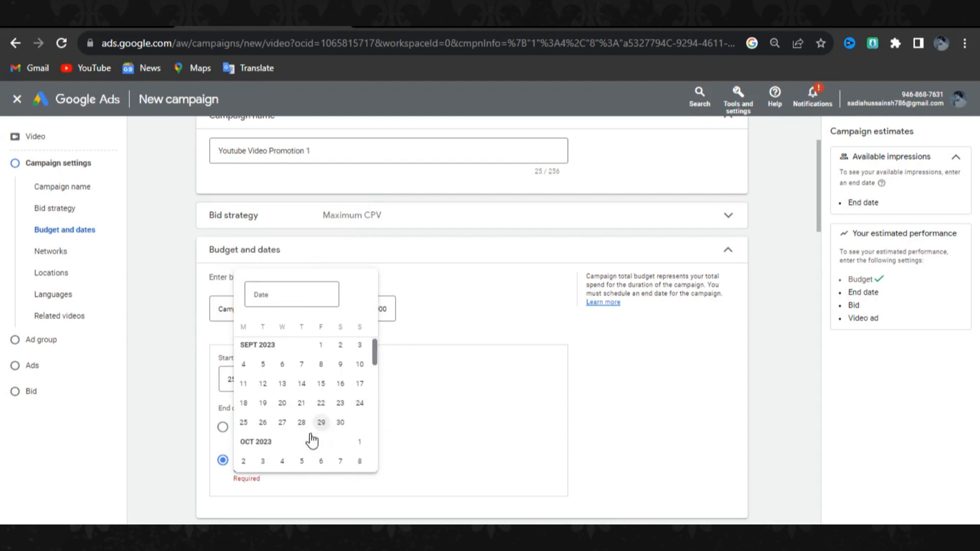
pyautogui.click(324, 385)
# Examine the equivalent daily budget for the chosen dates and the available impressions in the campaign estimates.
pyautogui.scroll(-1, 420, 418)
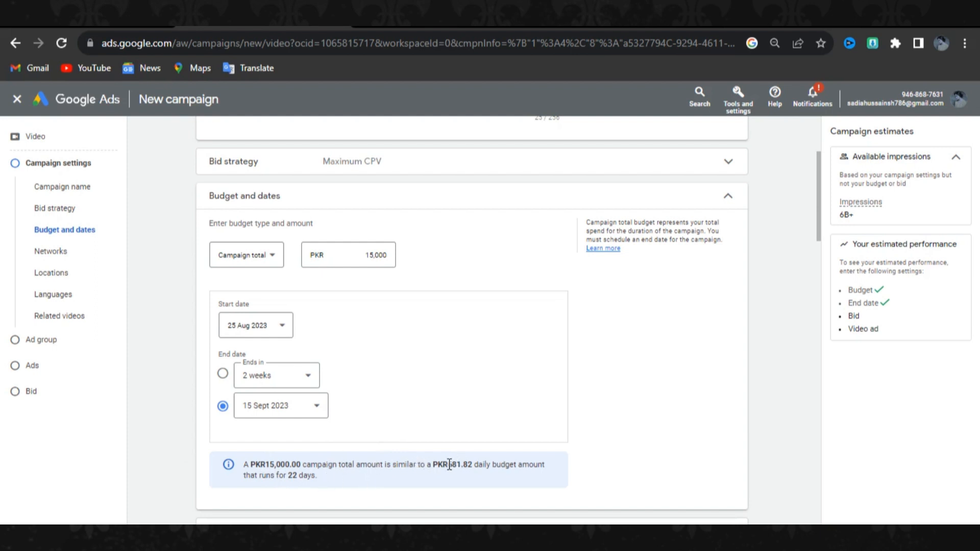
pyautogui.moveTo(448, 464); pyautogui.dragTo(522, 463)
pyautogui.click(317, 478)
pyautogui.scroll(-1, 306, 444)
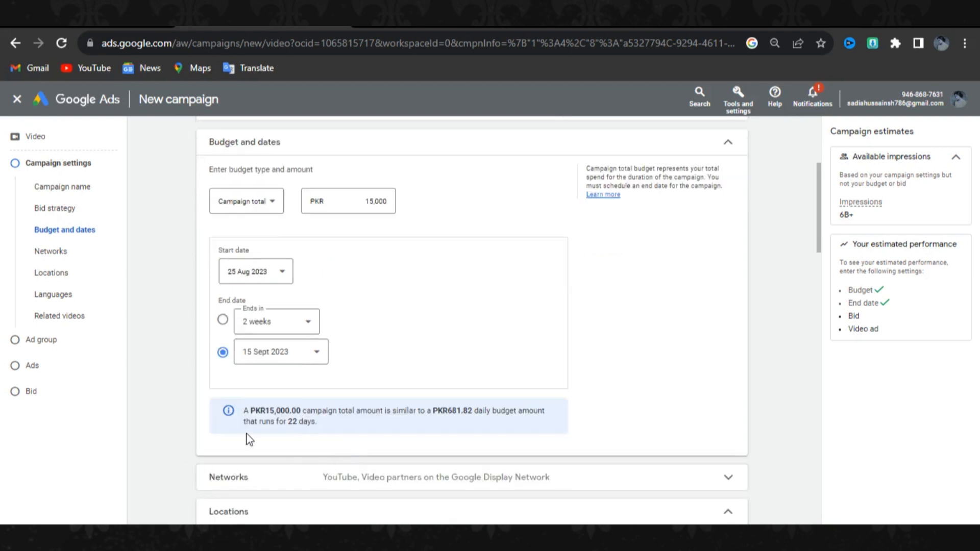
pyautogui.scroll(-1, 314, 398)
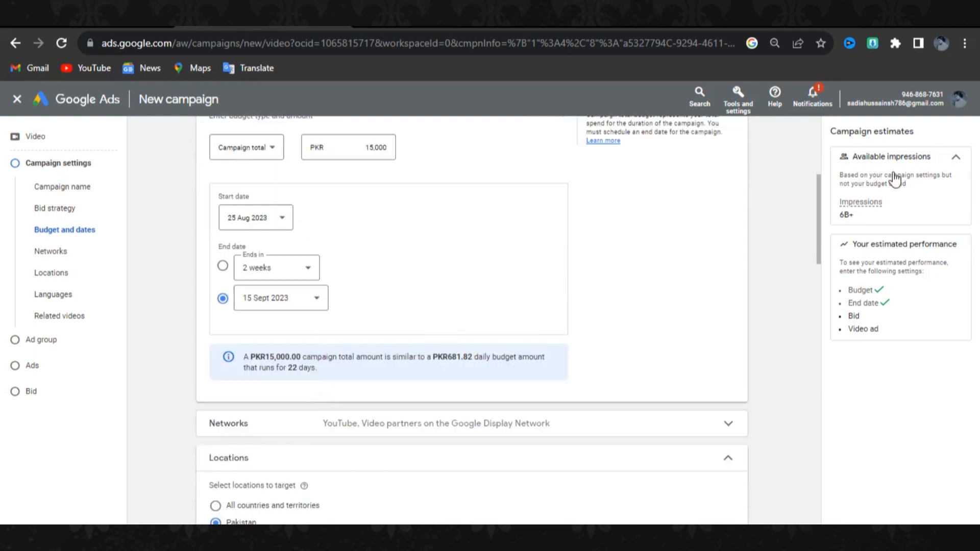
pyautogui.moveTo(839, 211)
pyautogui.mouseDown()
pyautogui.moveTo(839, 187)
pyautogui.moveTo(834, 201)
pyautogui.mouseUp()
pyautogui.click(852, 219)
pyautogui.scroll(-1, 345, 390)
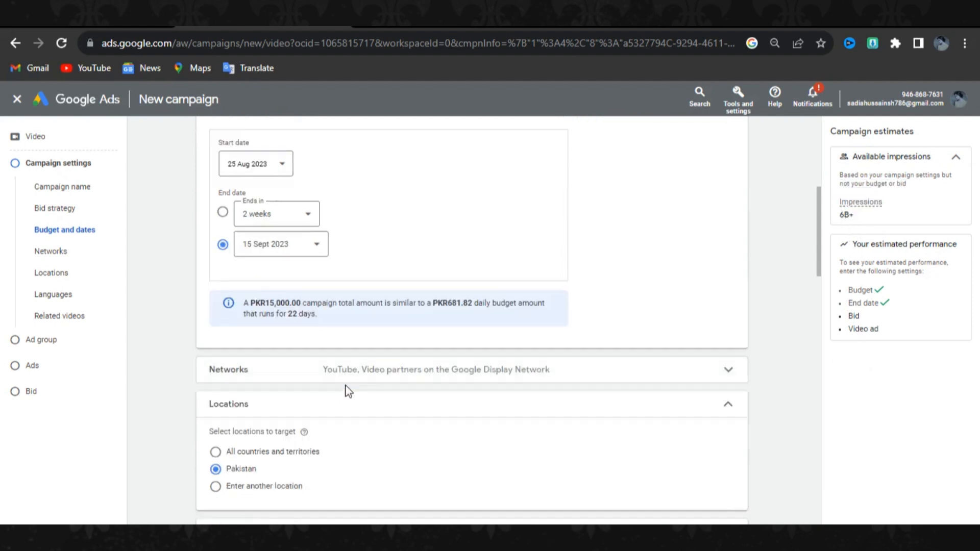
# Expand the Networks settings and switch Video partners on the Google Display Network off and back on.
pyautogui.scroll(-2, 295, 388)
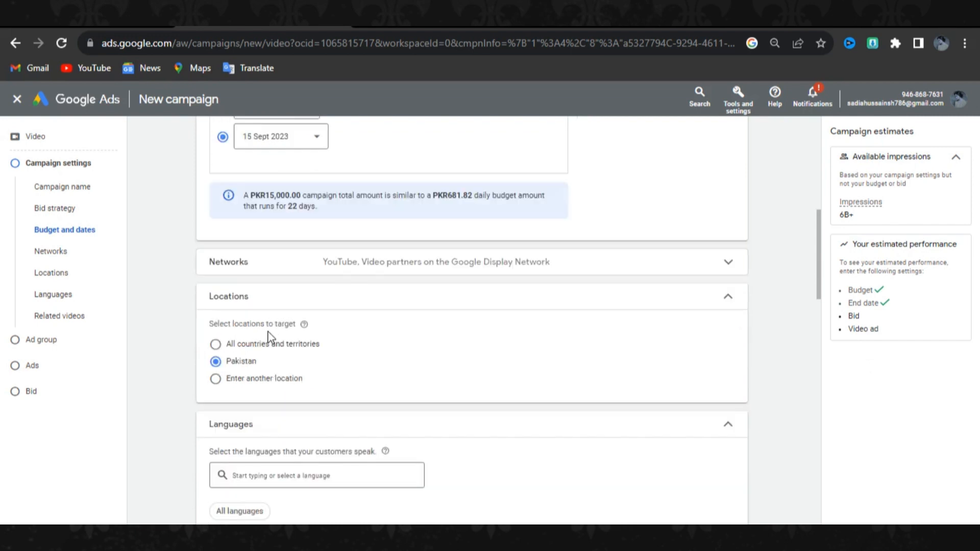
pyautogui.click(727, 263)
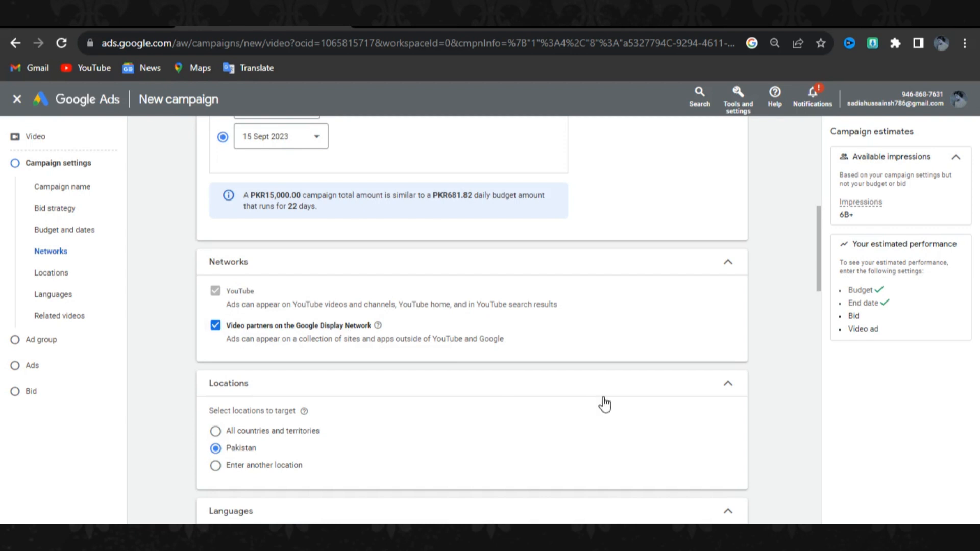
pyautogui.click(216, 329)
pyautogui.click(216, 326)
# Switch location targeting to Enter another location and add Pakistan and India as targeted countries.
pyautogui.scroll(-1, 284, 449)
pyautogui.scroll(-2, 284, 449)
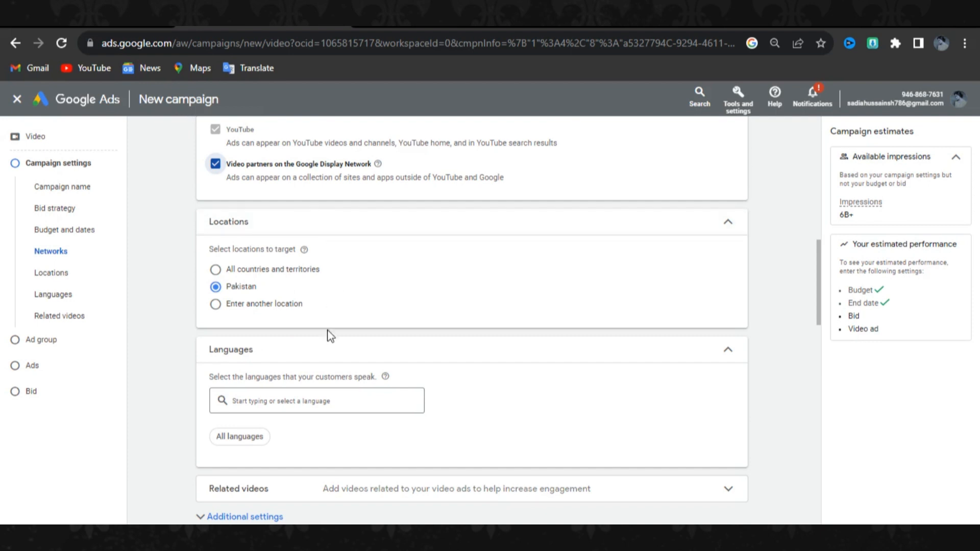
pyautogui.click(215, 305)
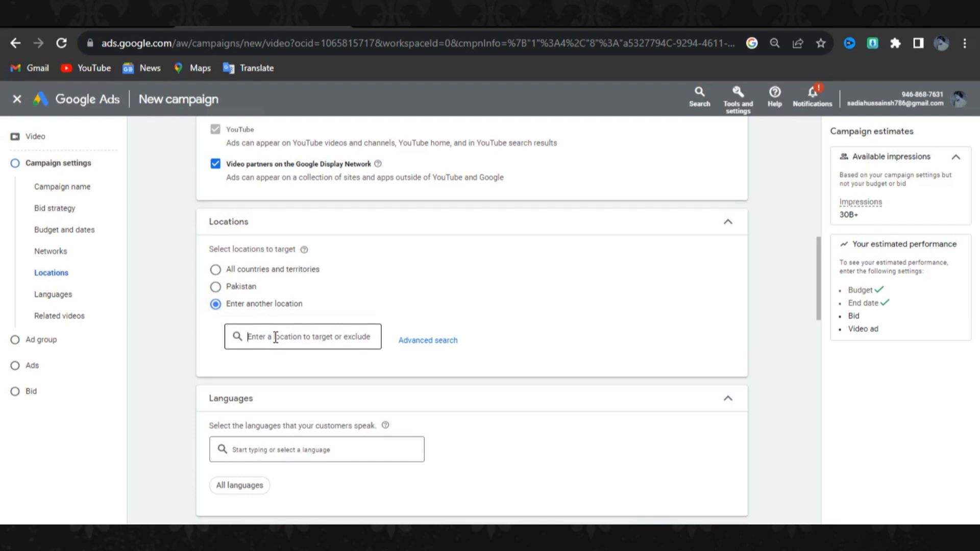
pyautogui.write('pak')
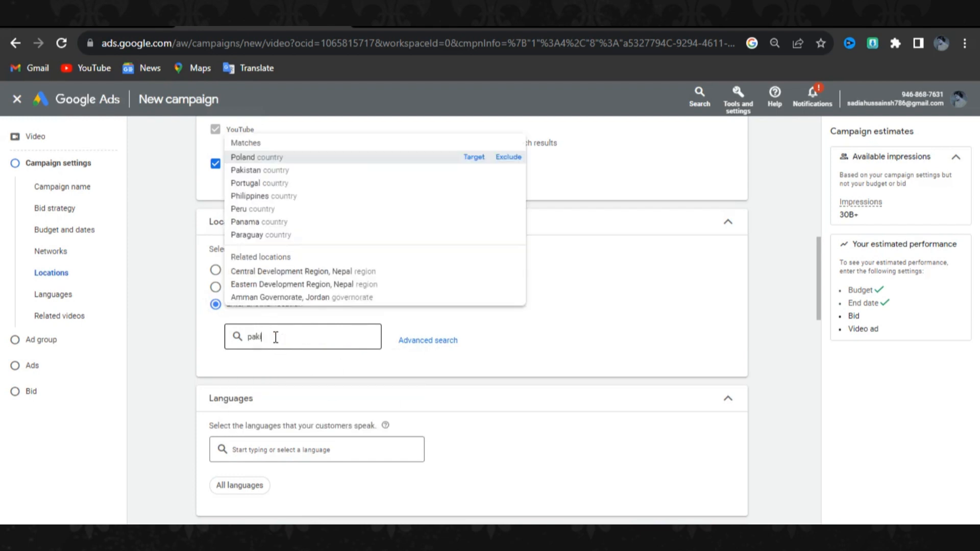
pyautogui.write('ista')
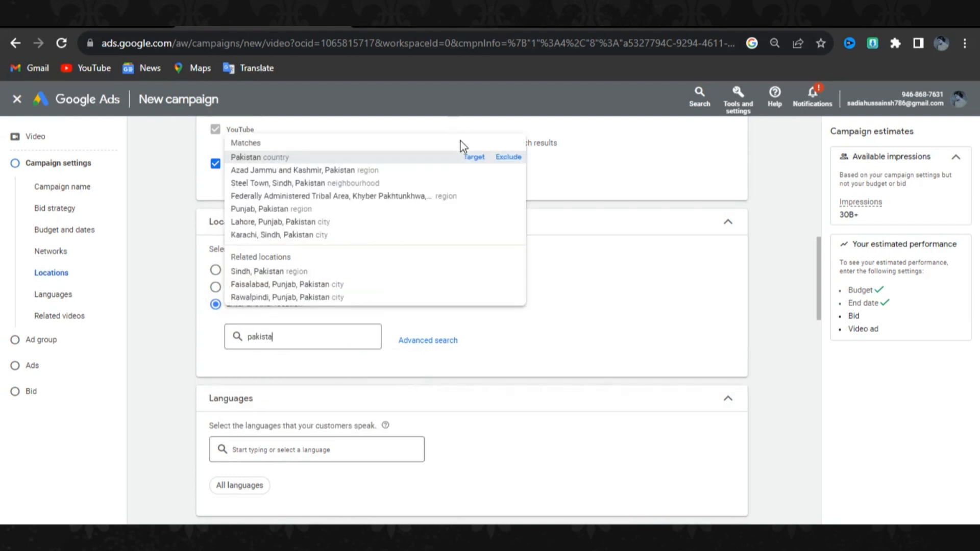
pyautogui.click(472, 158)
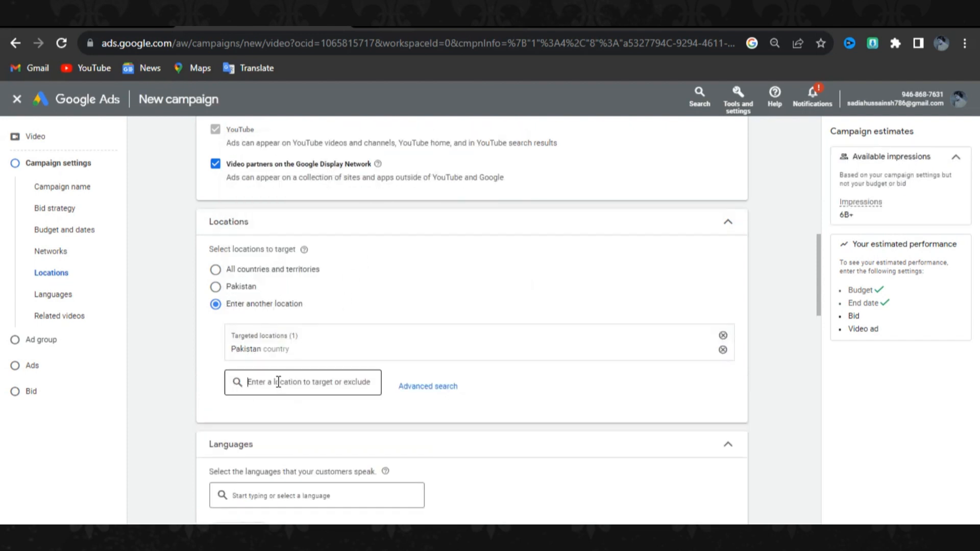
pyautogui.write('india')
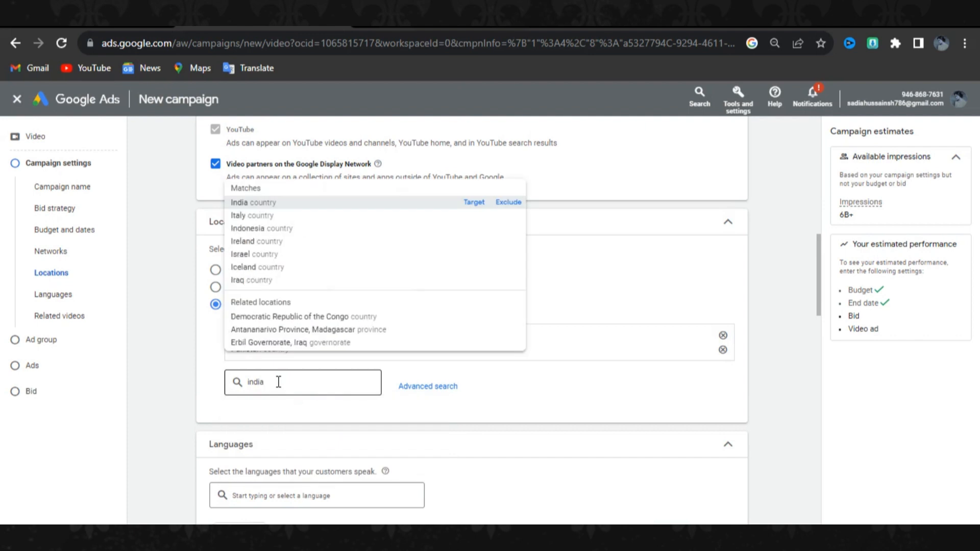
pyautogui.click(474, 203)
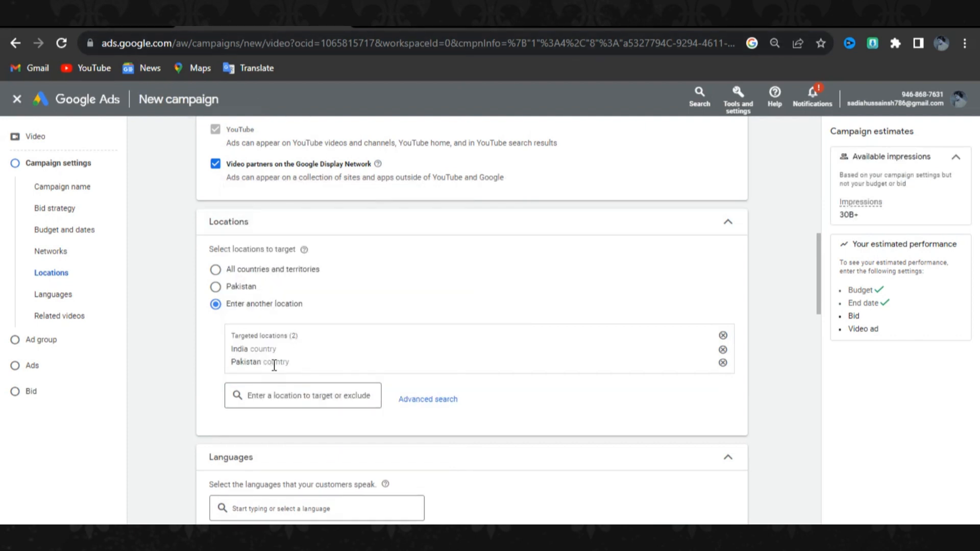
# Add Bangladesh as a further targeted country in the campaign's locations.
pyautogui.click(268, 396)
pyautogui.write('ban')
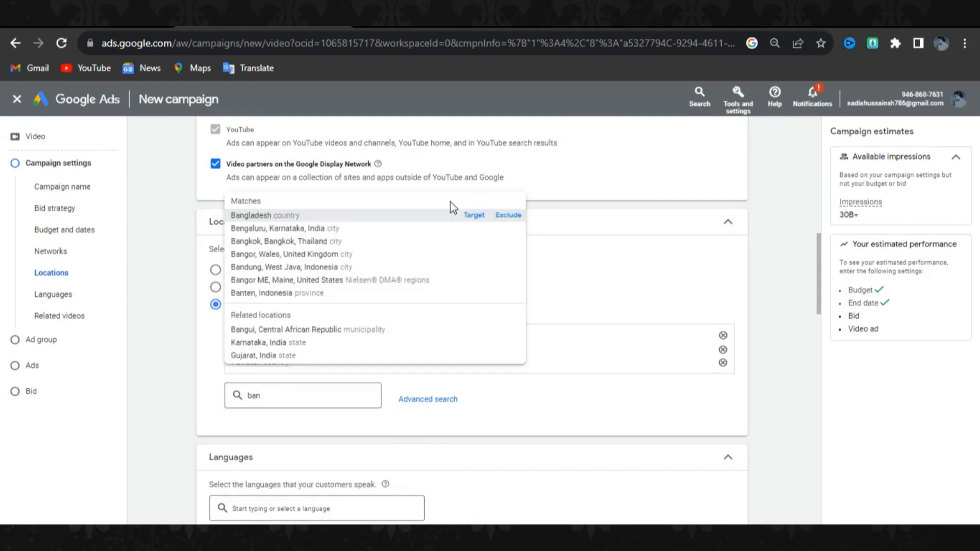
pyautogui.click(473, 216)
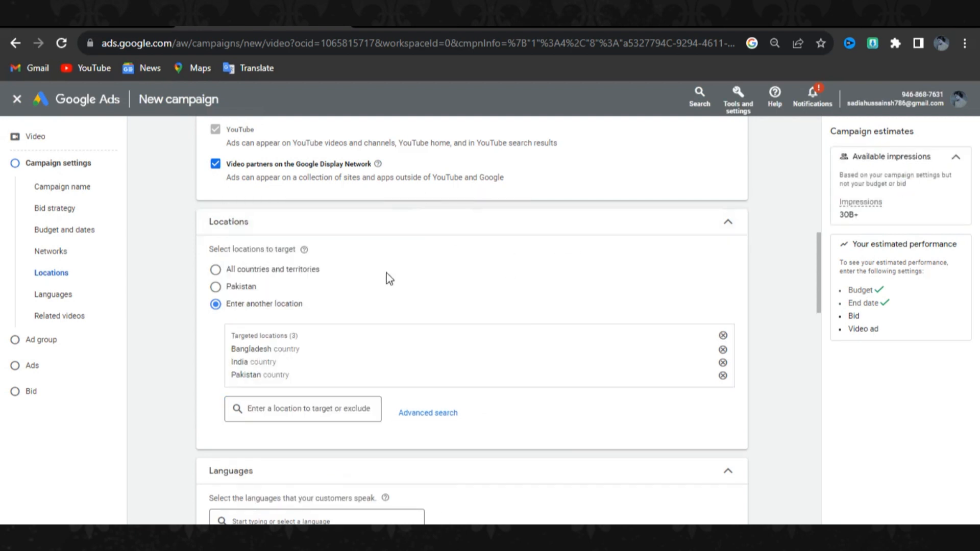
# Set the customer languages to Urdu and Hindi and check the available impressions estimate.
pyautogui.scroll(-2, 250, 408)
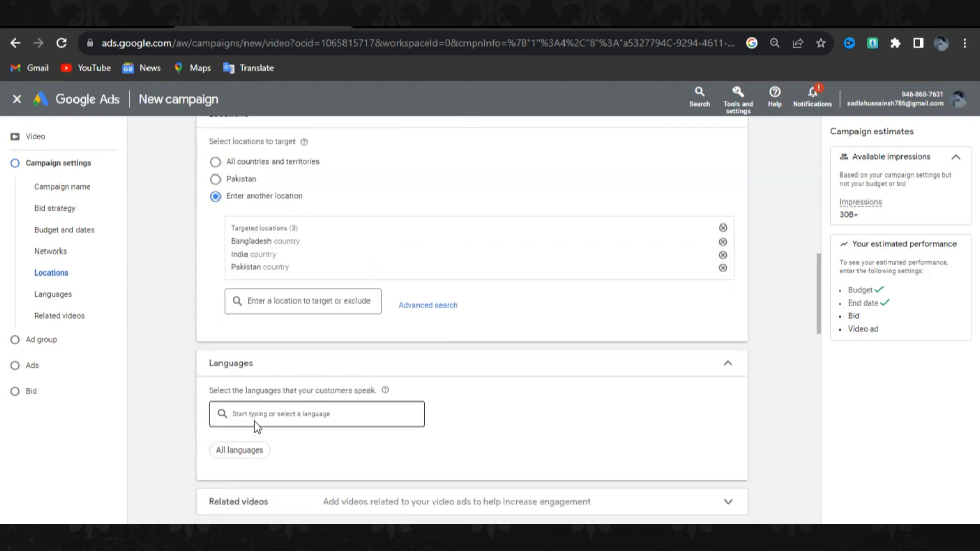
pyautogui.click(252, 415)
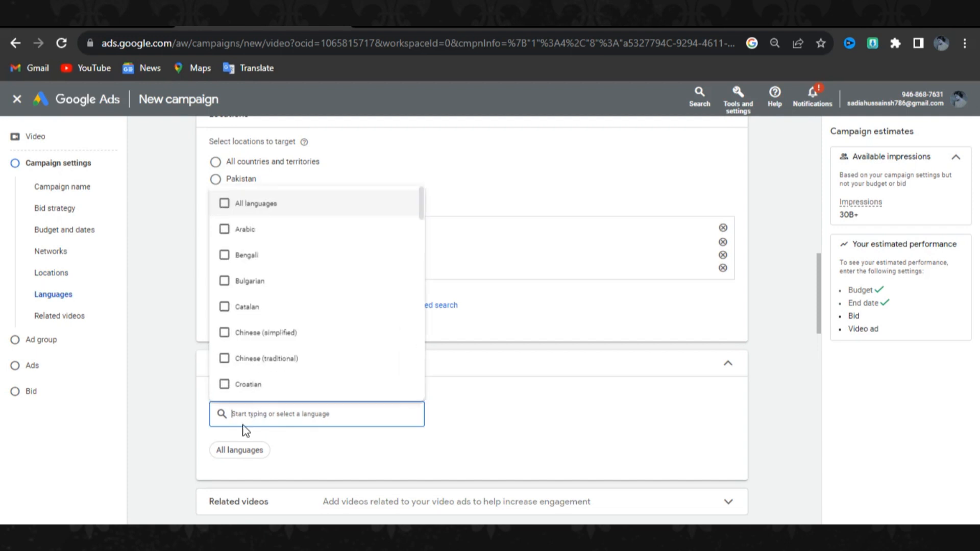
pyautogui.write('urdu')
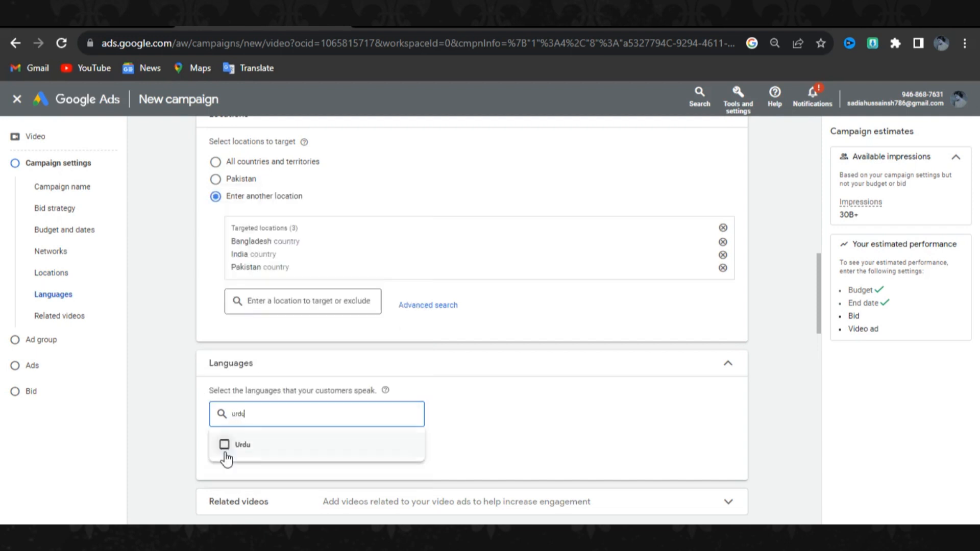
pyautogui.click(224, 447)
pyautogui.press('BackSpace')
pyautogui.press('BackSpace')
pyautogui.press('BackSpace')
pyautogui.write('hind')
pyautogui.click(225, 445)
pyautogui.click(463, 403)
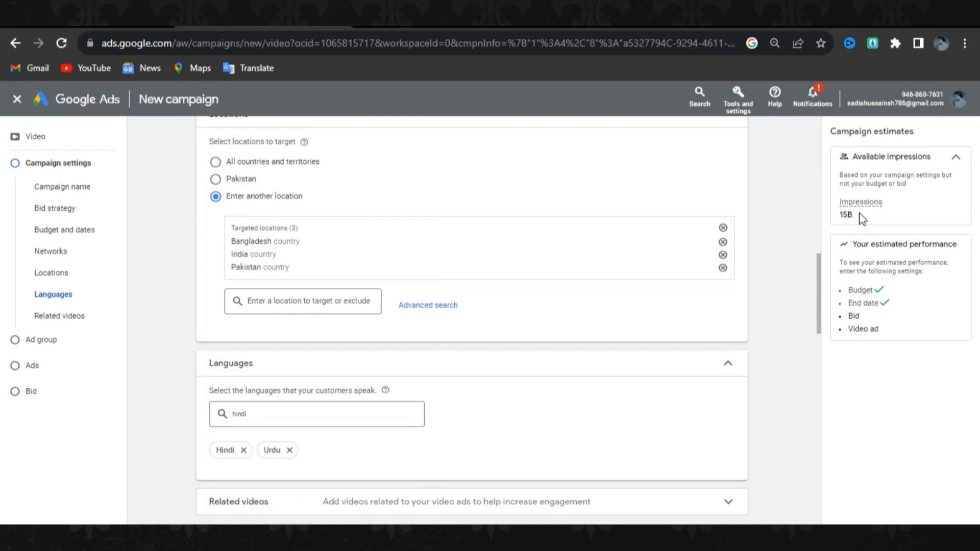
pyautogui.moveTo(861, 218); pyautogui.dragTo(844, 213)
# Expand the Related videos section and start adding related videos to the campaign.
pyautogui.scroll(-2, 415, 409)
pyautogui.scroll(-1, 404, 332)
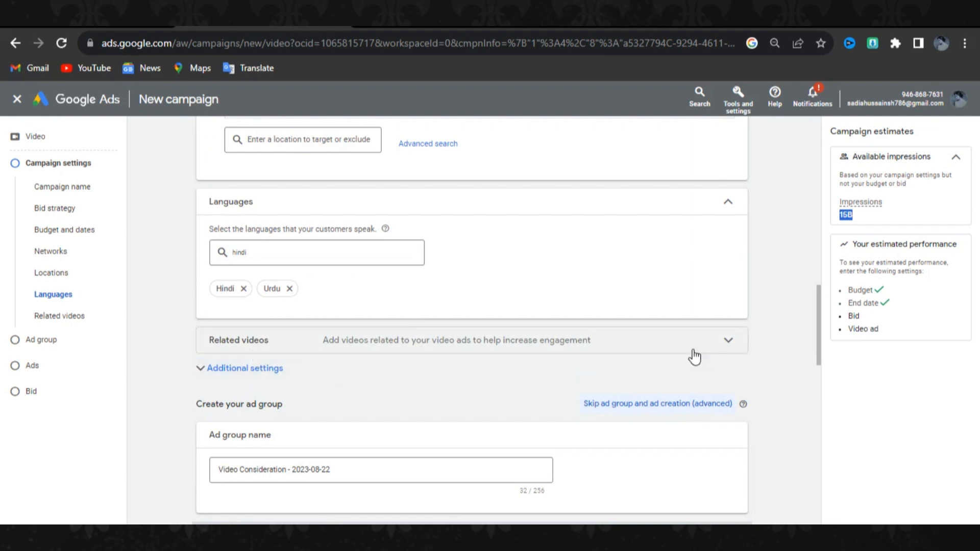
pyautogui.click(726, 343)
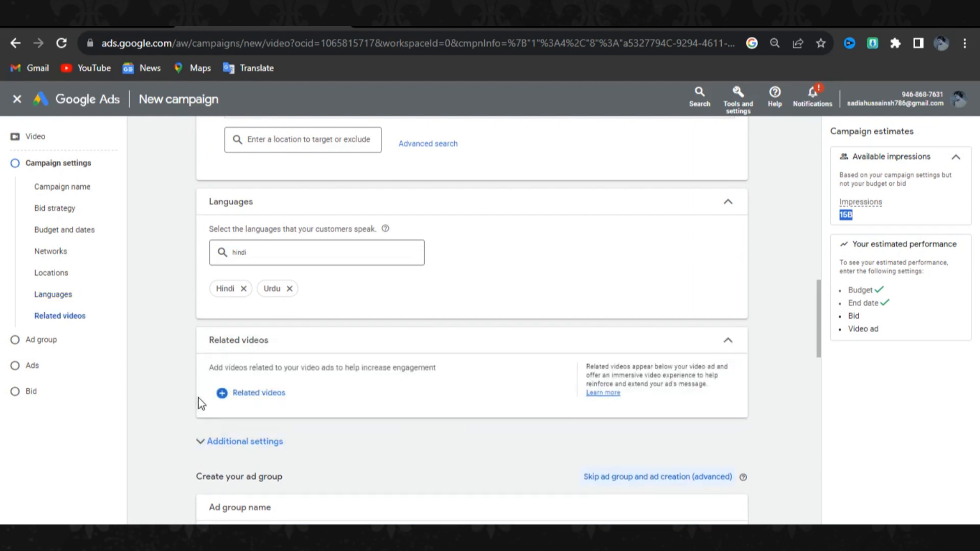
pyautogui.click(258, 400)
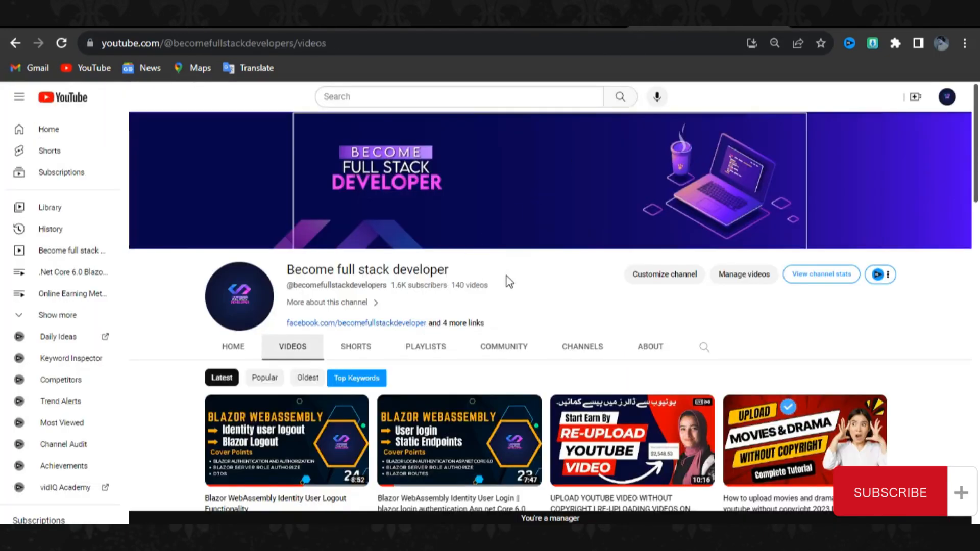
# On the YouTube channel's videos page, copy the share link of the video "How to become amazon affiliate and earn money".
pyautogui.scroll(-3, 316, 332)
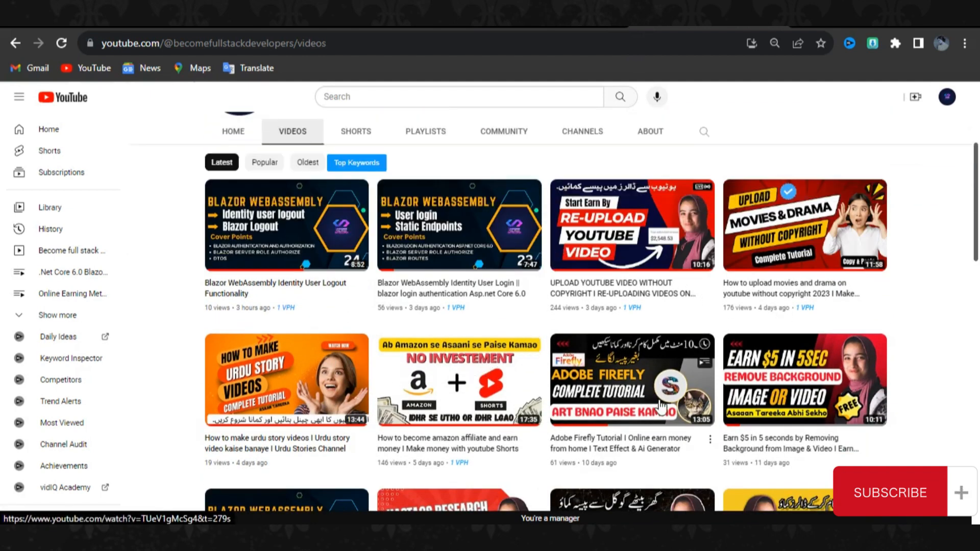
pyautogui.click(537, 440)
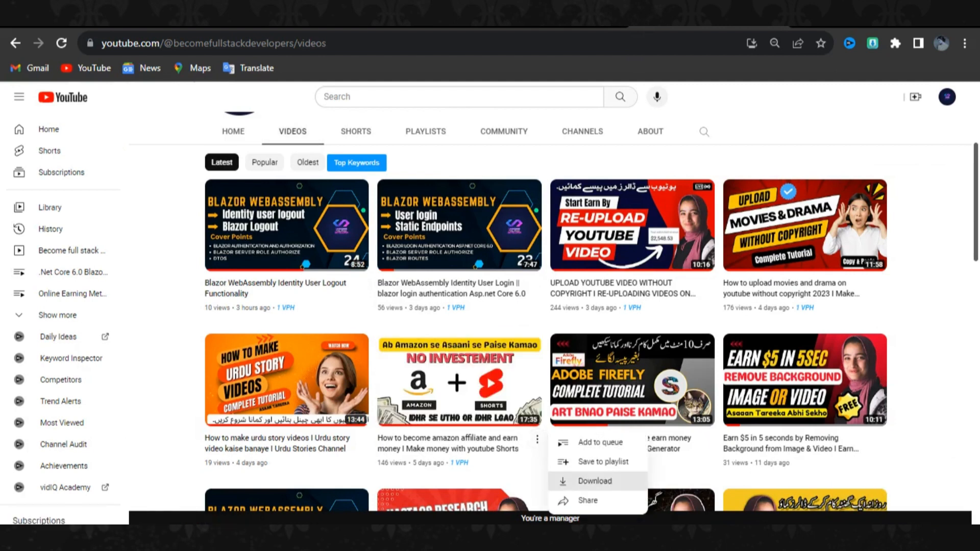
pyautogui.click(585, 501)
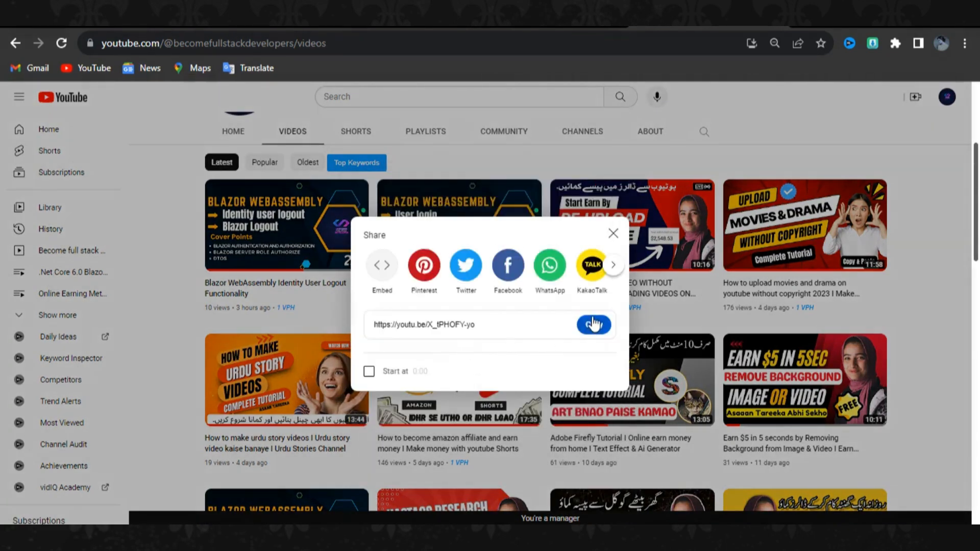
pyautogui.click(593, 325)
# Return to Google Ads and add the Amazon affiliate video as the first related video using its copied link.
pyautogui.click(254, 21)
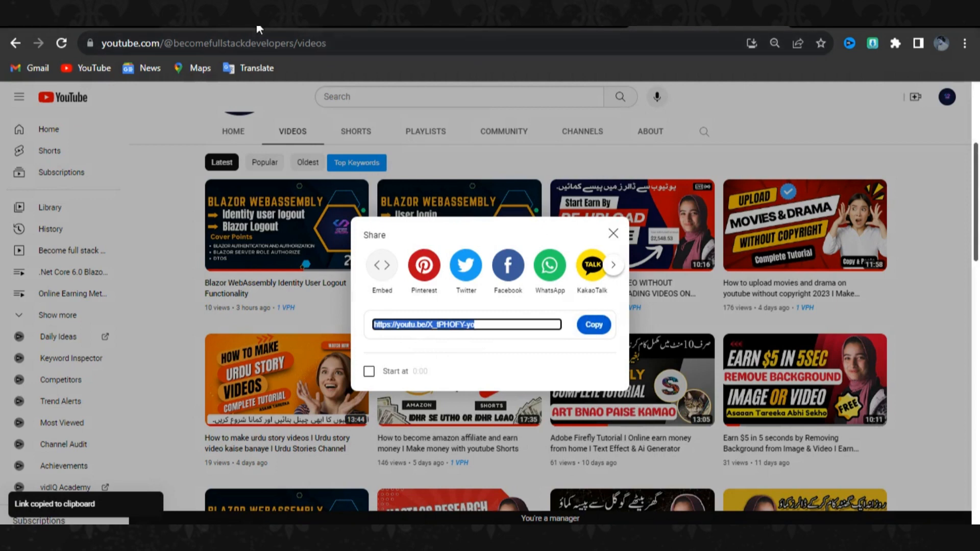
pyautogui.click(208, 184)
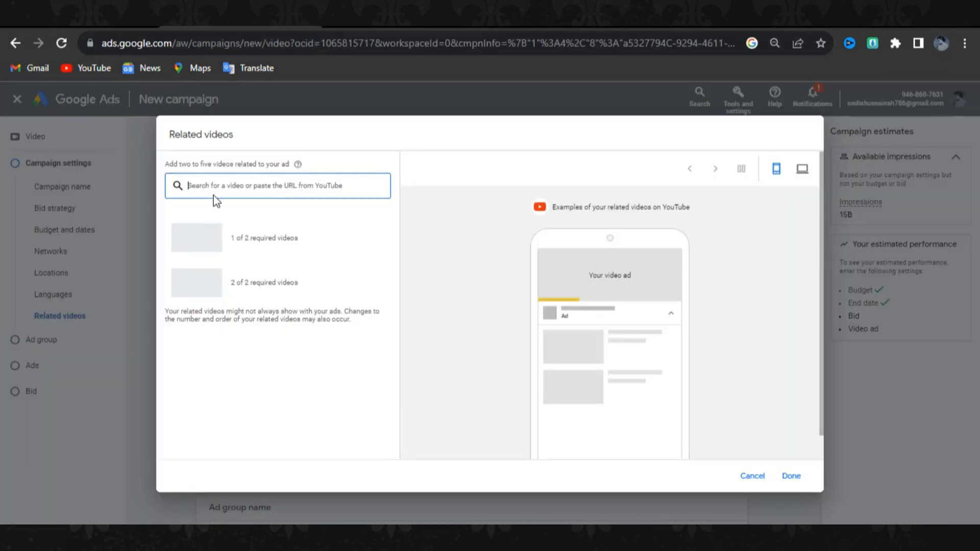
pyautogui.rightClick(214, 189)
pyautogui.click(256, 302)
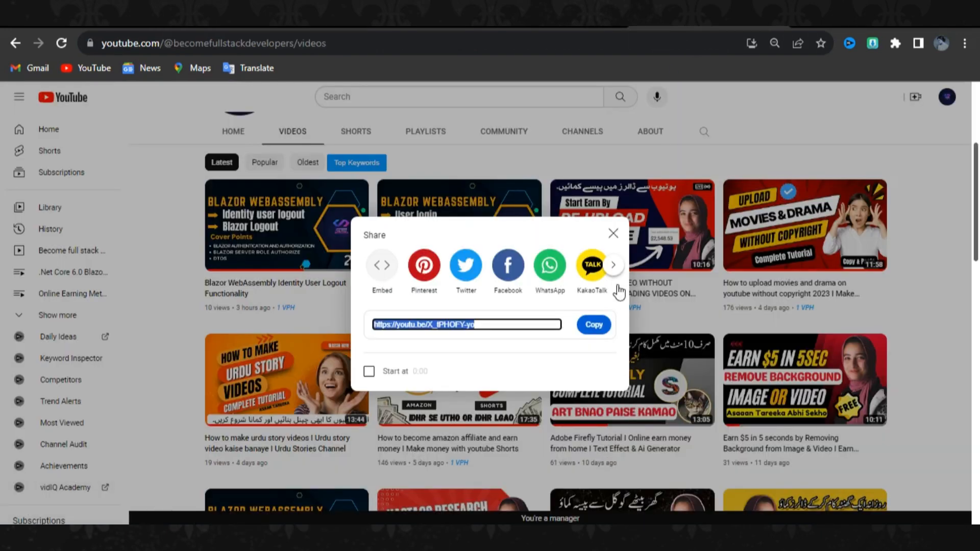
# Back on the YouTube channel page, copy the share link of the video "Online data entry jobs for students work from home".
pyautogui.click(614, 234)
pyautogui.scroll(-3, 735, 463)
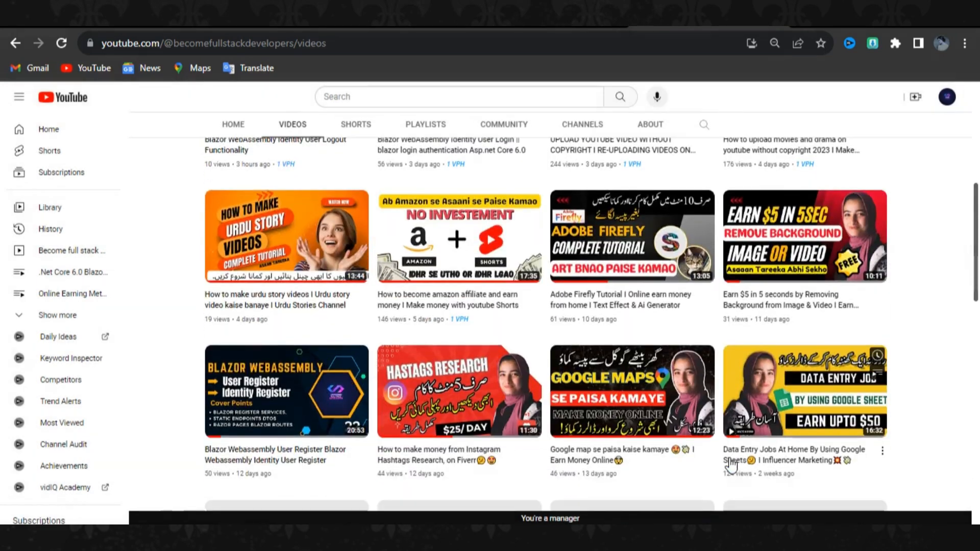
pyautogui.scroll(-3, 731, 464)
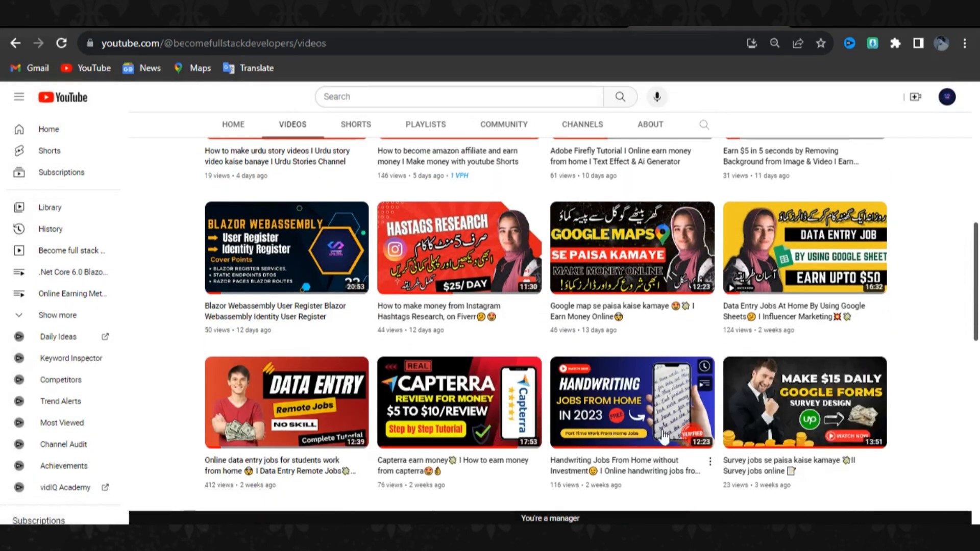
pyautogui.click(363, 463)
pyautogui.click(382, 435)
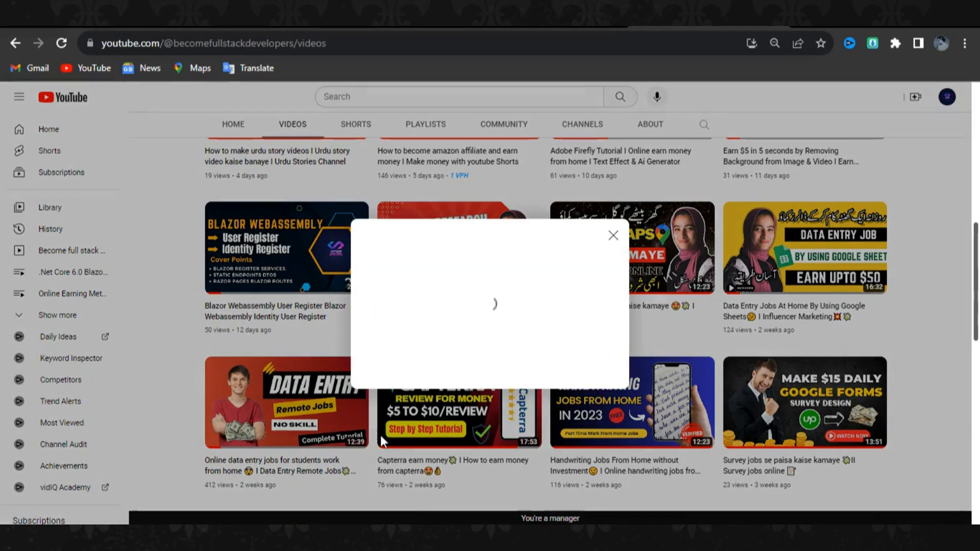
pyautogui.click(592, 326)
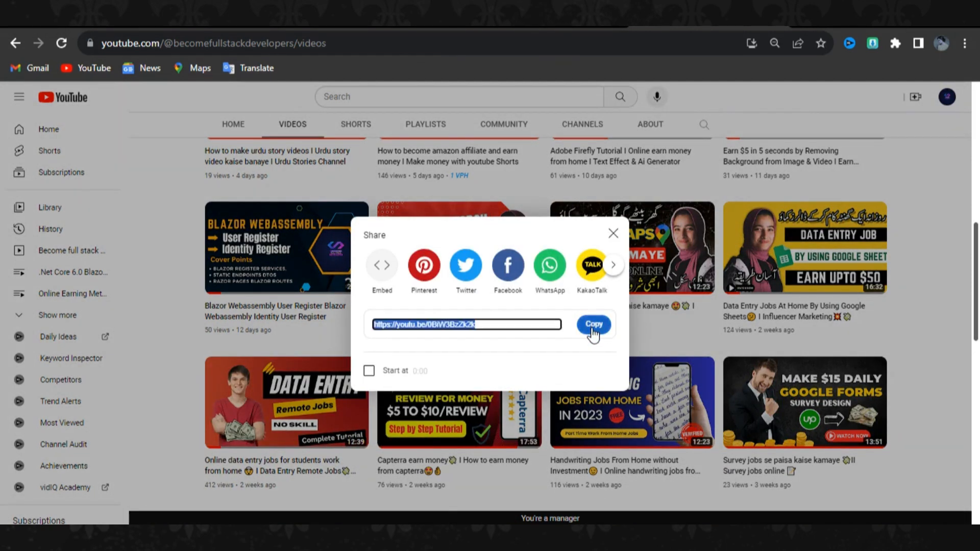
# Return to Google Ads, add the data entry jobs video as the second related video from its link, and confirm the selection.
pyautogui.click(265, 20)
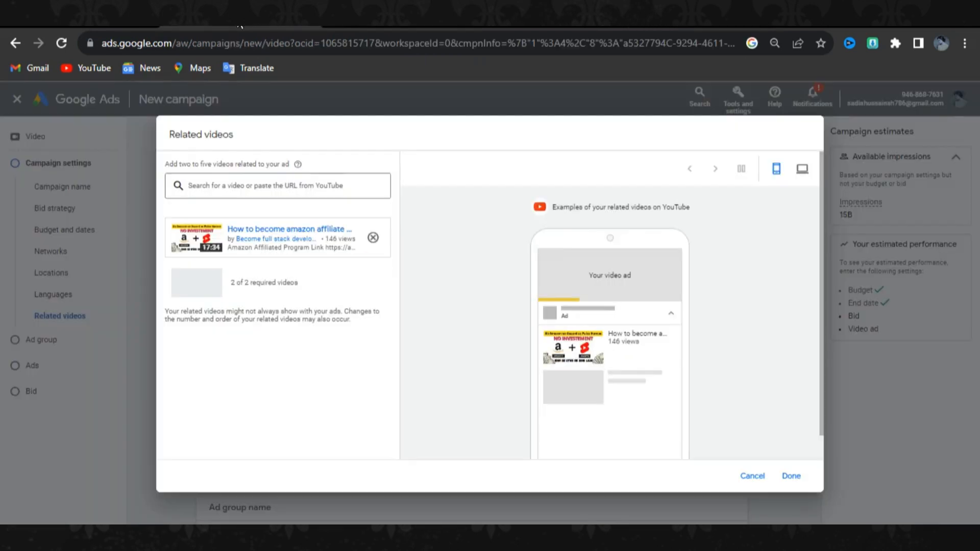
pyautogui.rightClick(215, 185)
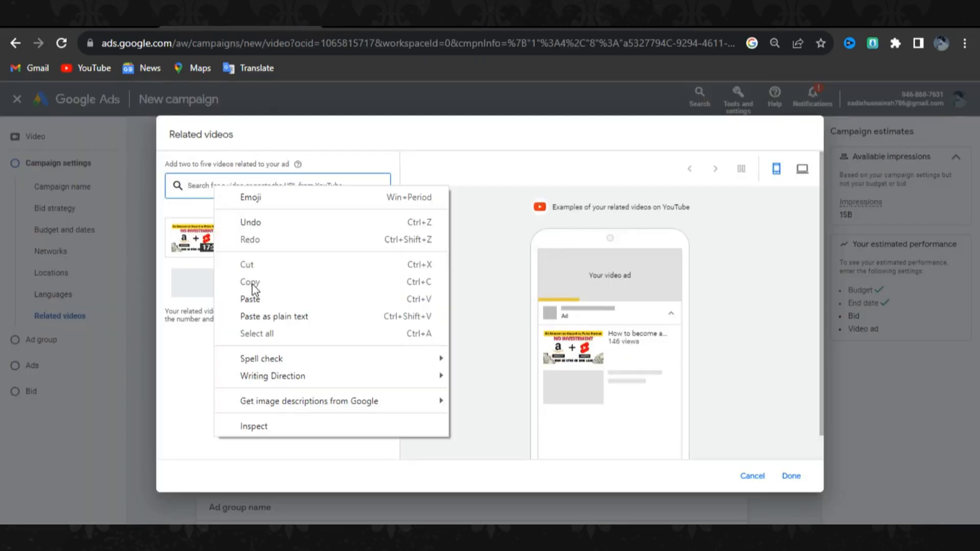
pyautogui.click(252, 301)
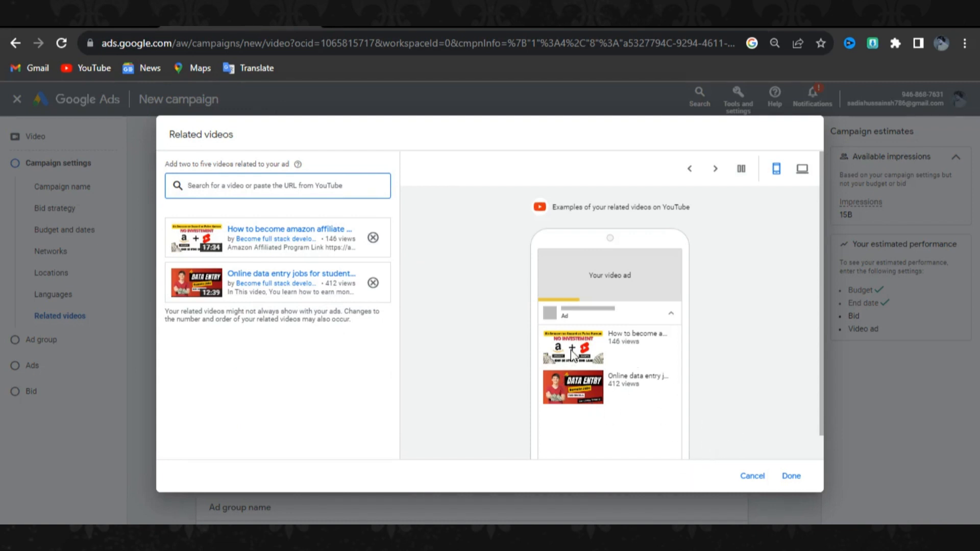
pyautogui.click(788, 478)
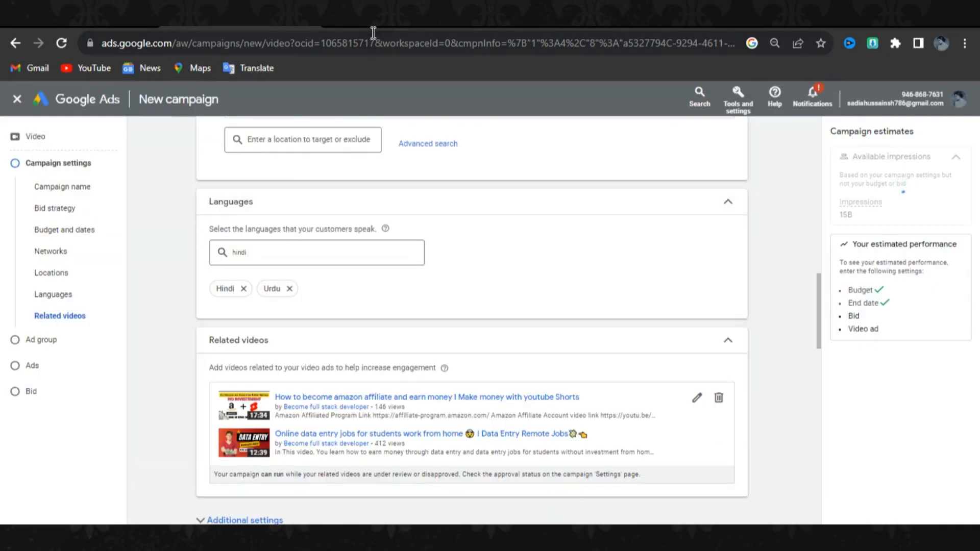
# In the additional settings, set specific device targeting to Computers and Mobile Phones only, excluding Tablets and TV screens.
pyautogui.scroll(-2, 407, 347)
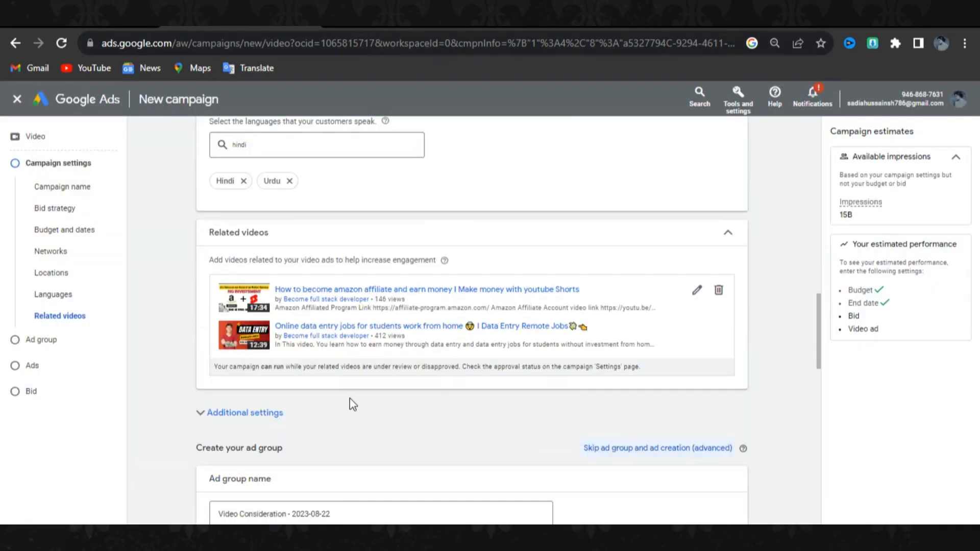
pyautogui.scroll(-1, 350, 399)
pyautogui.click(220, 365)
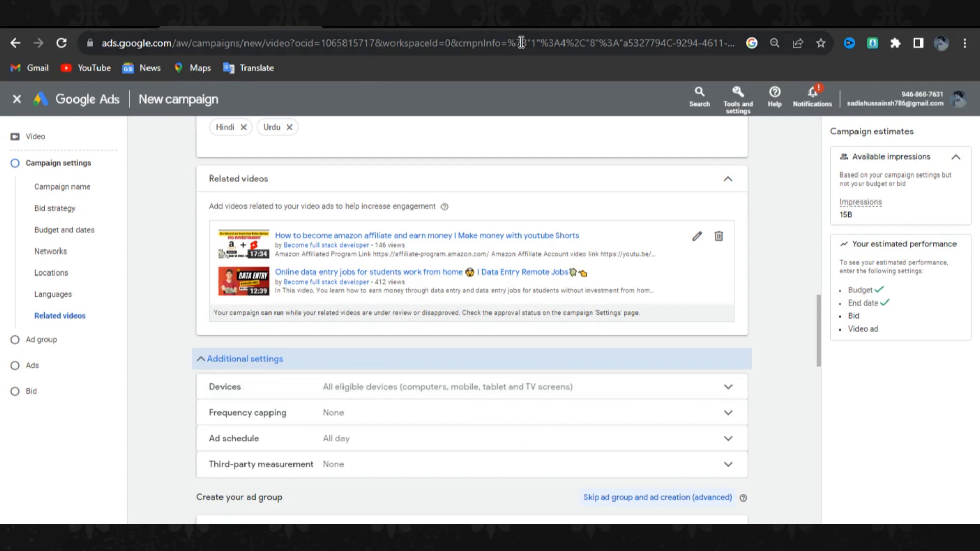
pyautogui.click(526, 20)
pyautogui.click(727, 382)
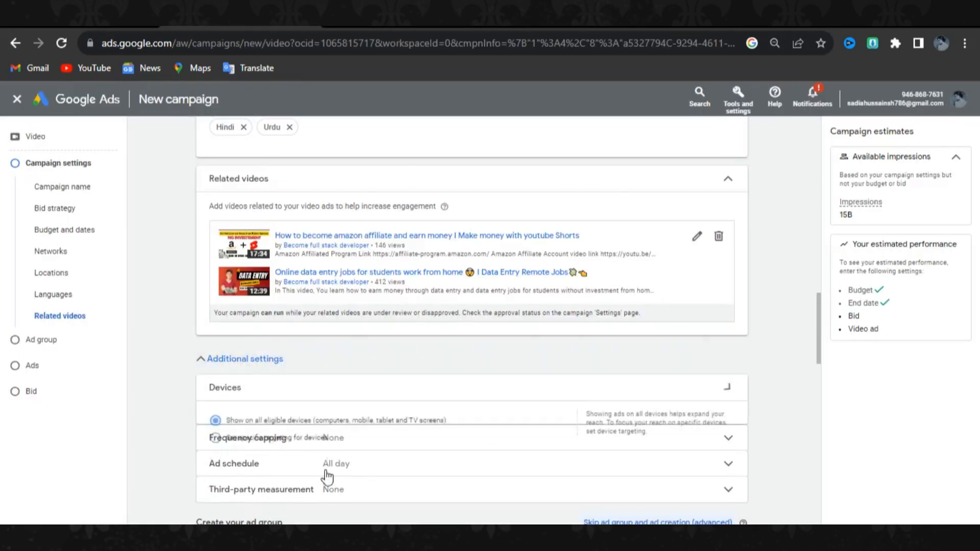
pyautogui.scroll(-2, 285, 429)
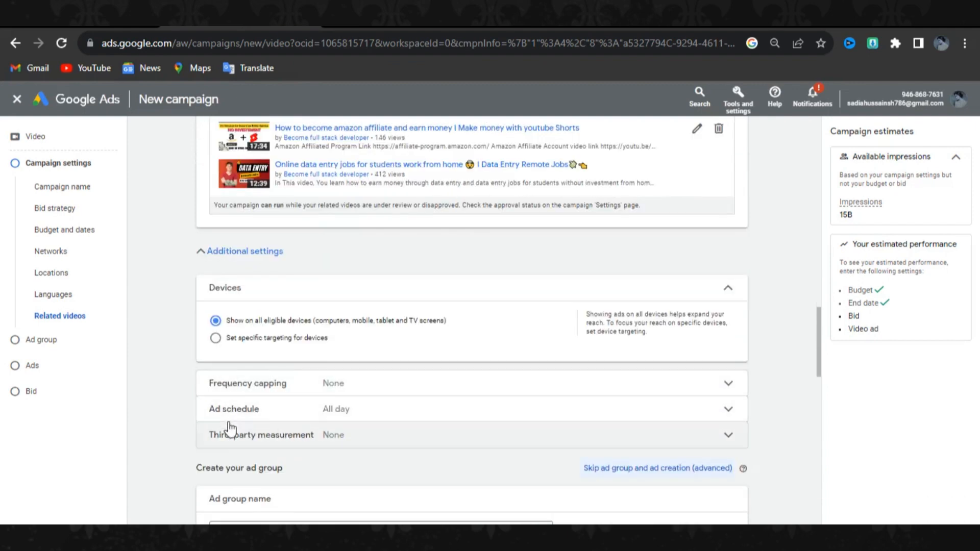
pyautogui.click(215, 337)
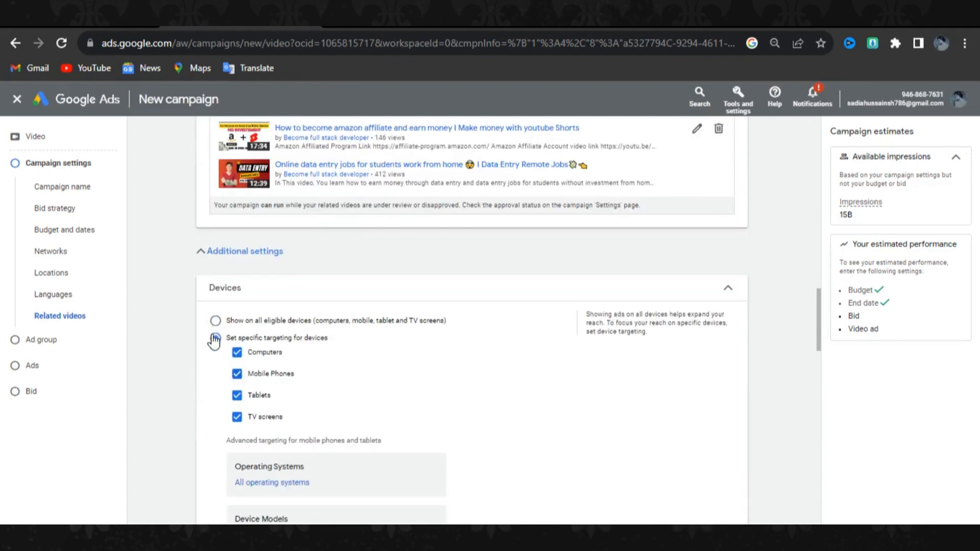
pyautogui.click(237, 418)
pyautogui.click(237, 396)
pyautogui.scroll(-1, 322, 400)
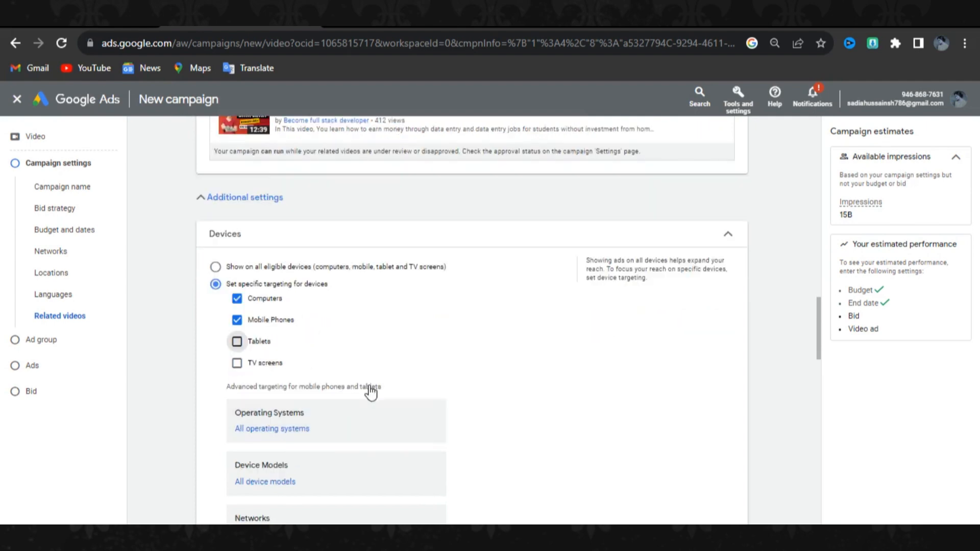
pyautogui.click(728, 236)
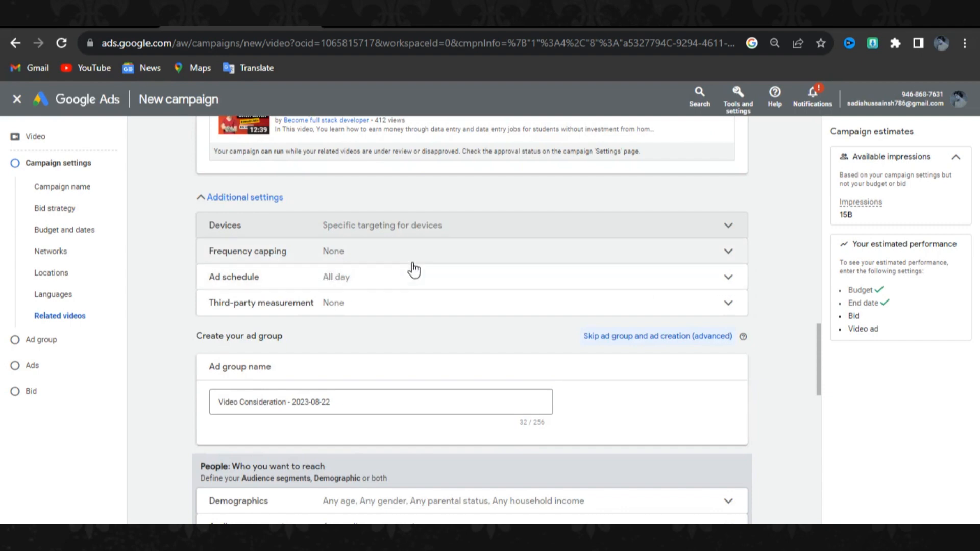
# Check the frequency capping options without setting a cap, and set the ad schedule's start time to 00:00.
pyautogui.click(576, 255)
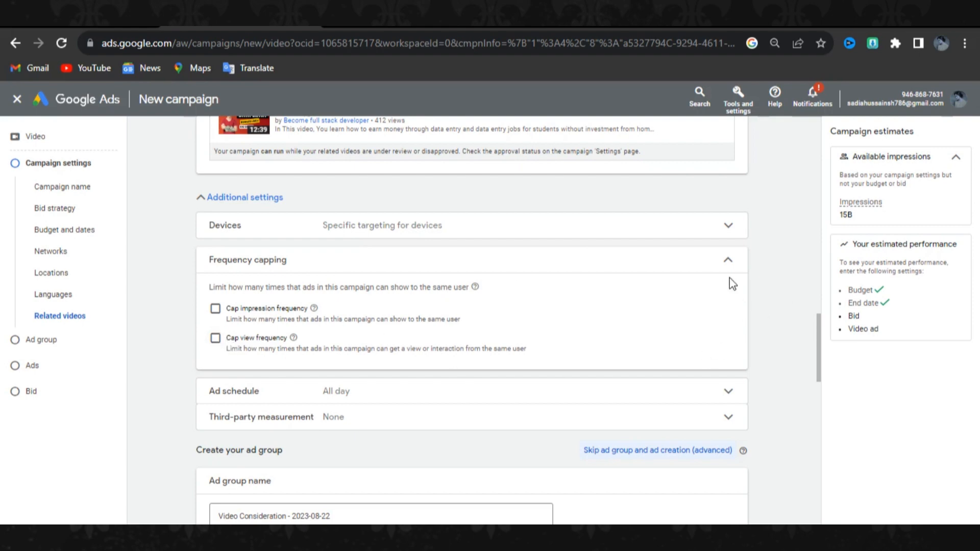
pyautogui.click(725, 261)
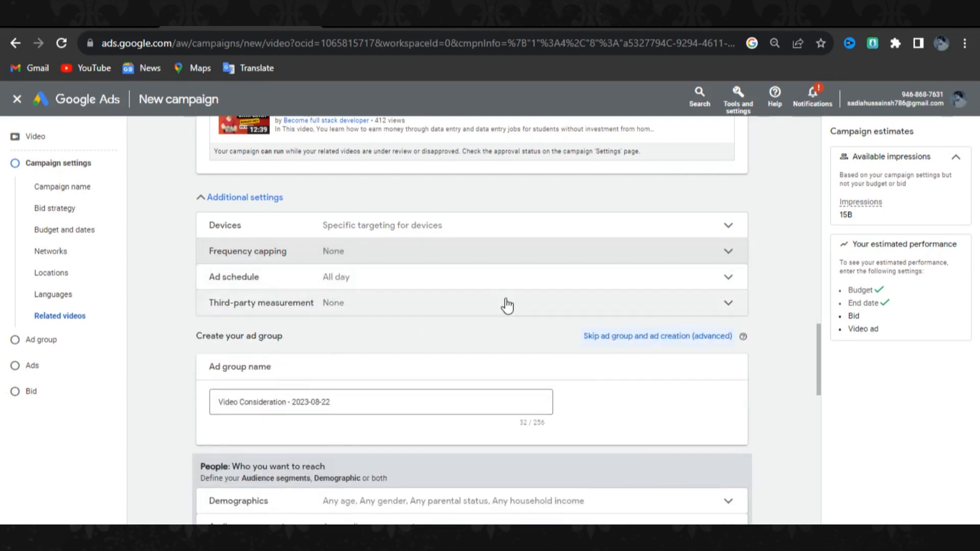
pyautogui.click(718, 284)
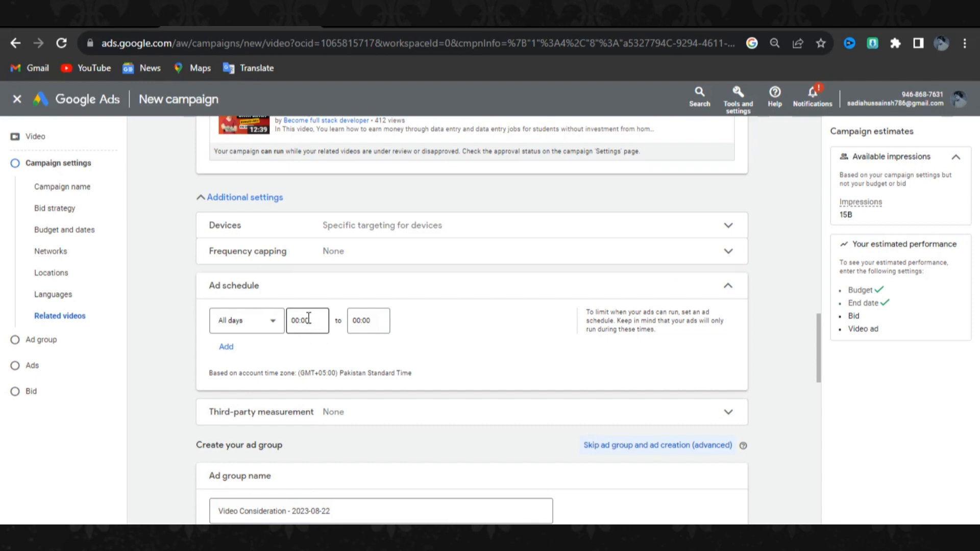
pyautogui.click(317, 322)
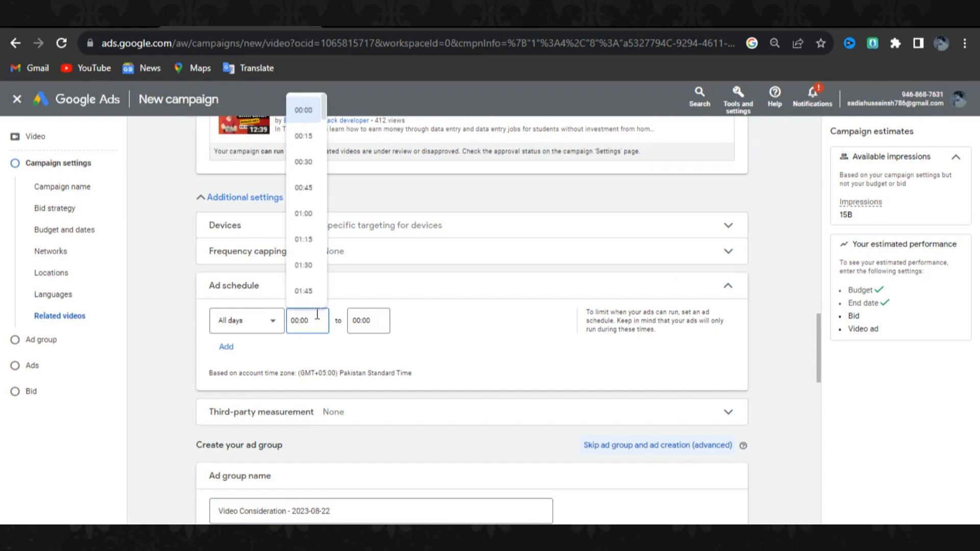
pyautogui.scroll(-4, 306, 224)
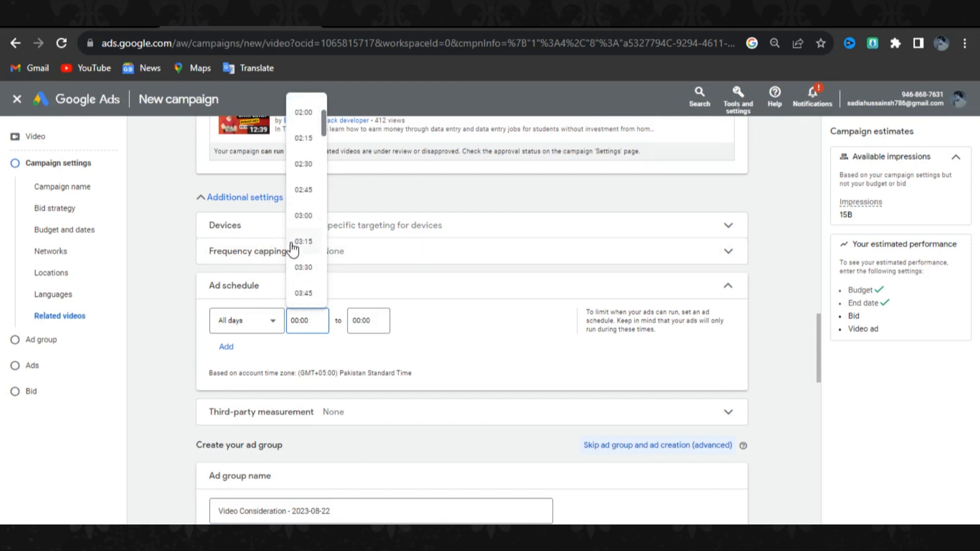
pyautogui.scroll(-1, 301, 244)
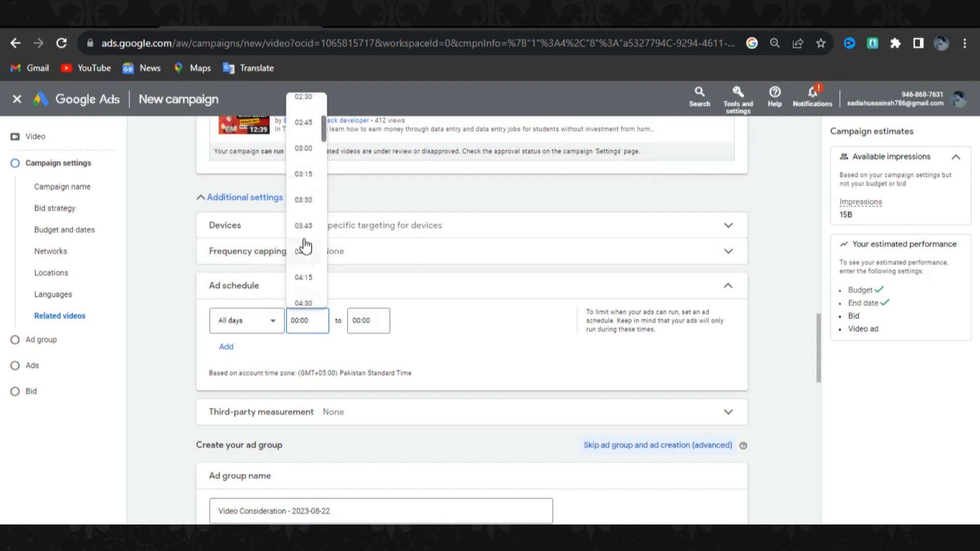
pyautogui.scroll(5, 304, 244)
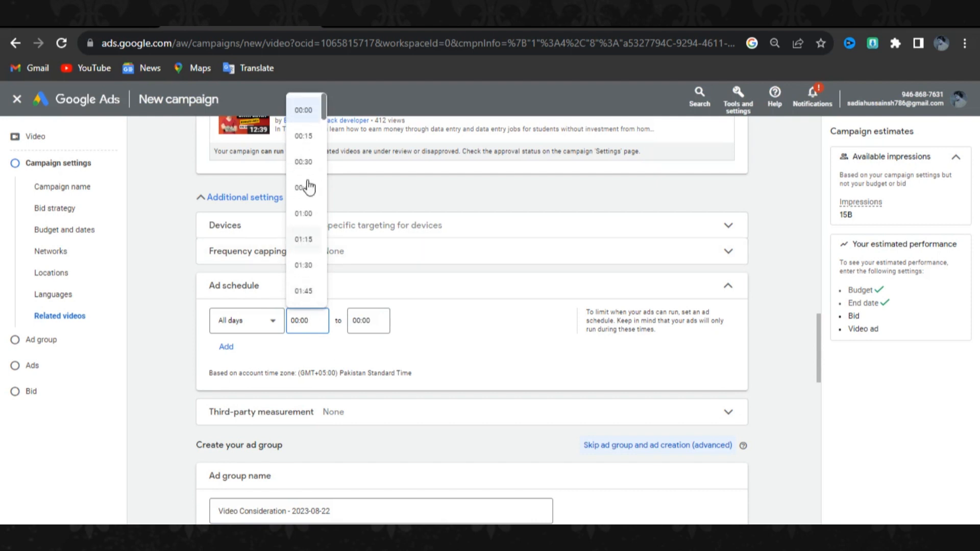
pyautogui.click(307, 109)
# Set the ad schedule's end time to 23:00 for All days, and check the third-party measurement setting.
pyautogui.click(376, 320)
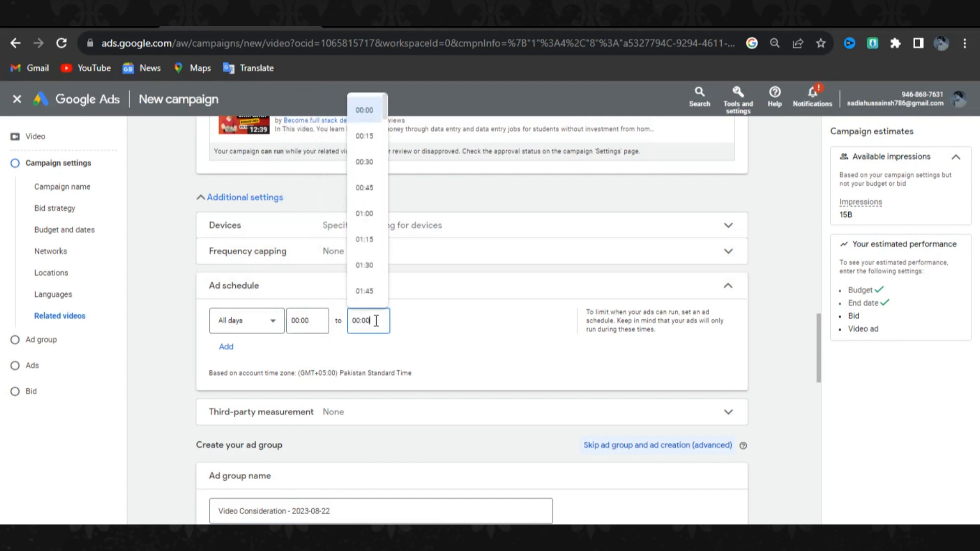
pyautogui.scroll(-15, 357, 280)
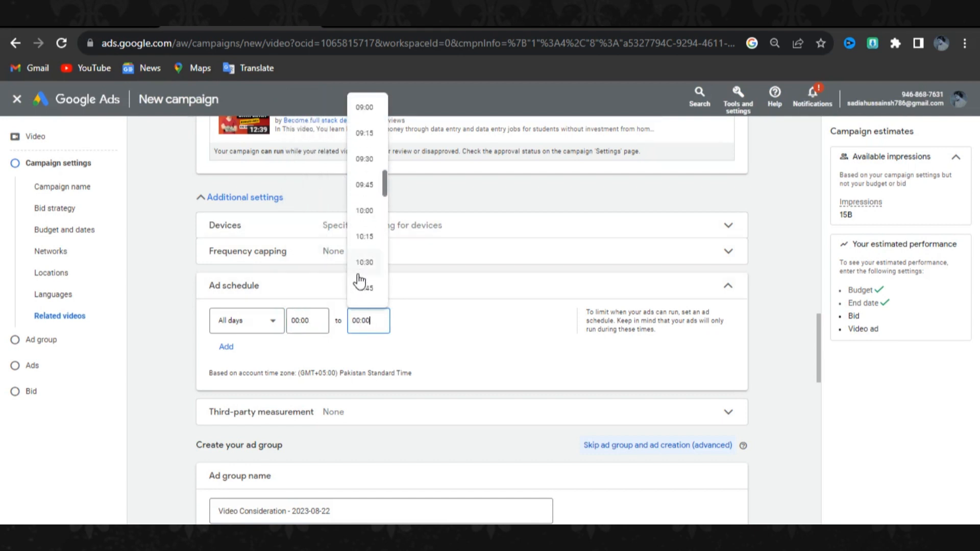
pyautogui.scroll(-20, 358, 280)
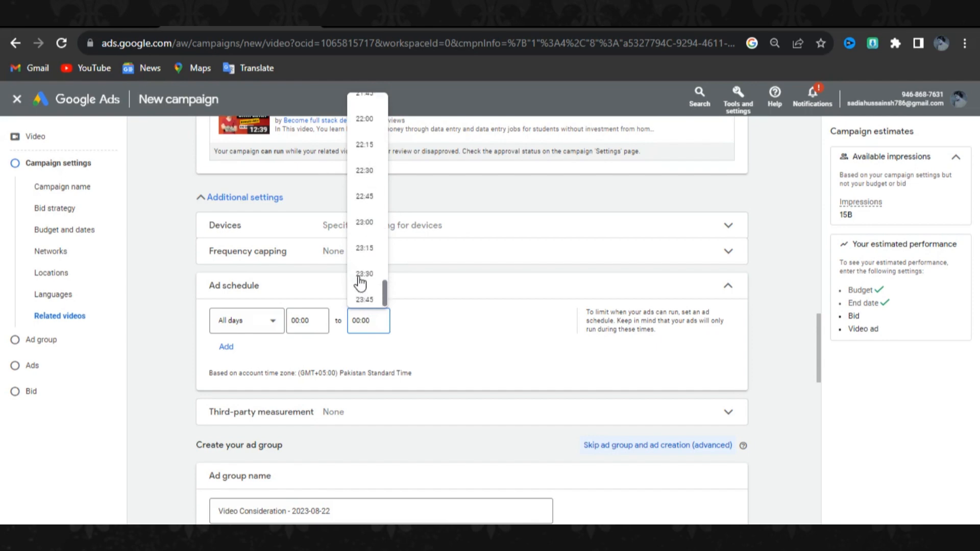
pyautogui.click(370, 214)
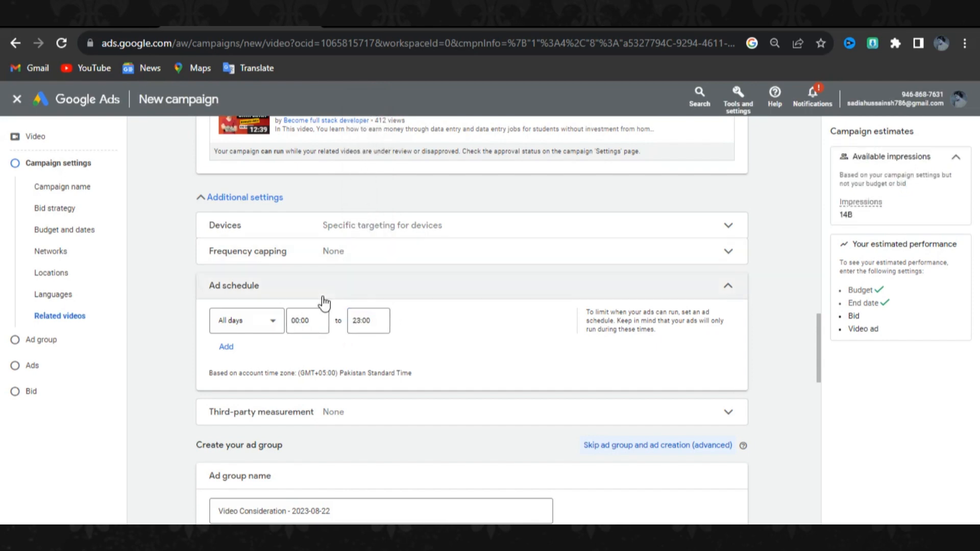
pyautogui.click(262, 320)
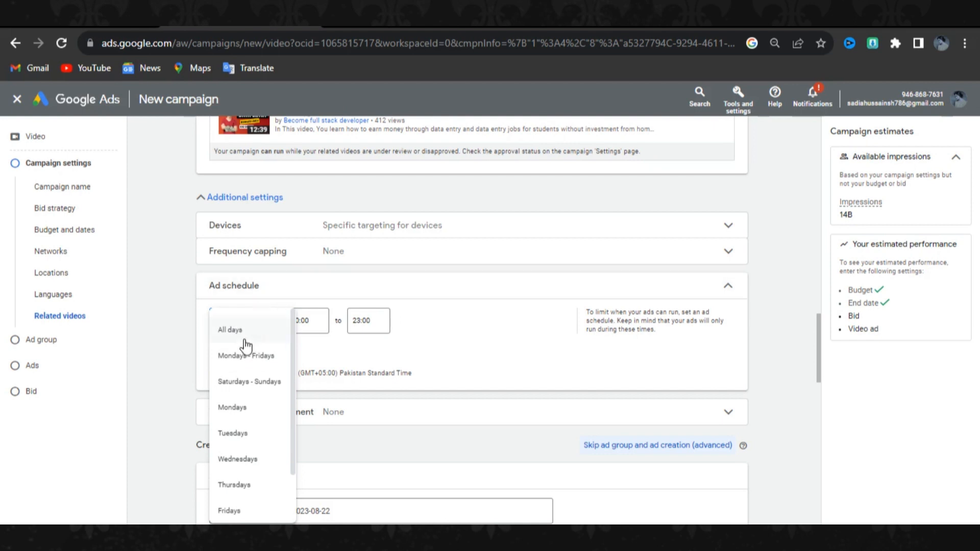
pyautogui.click(246, 339)
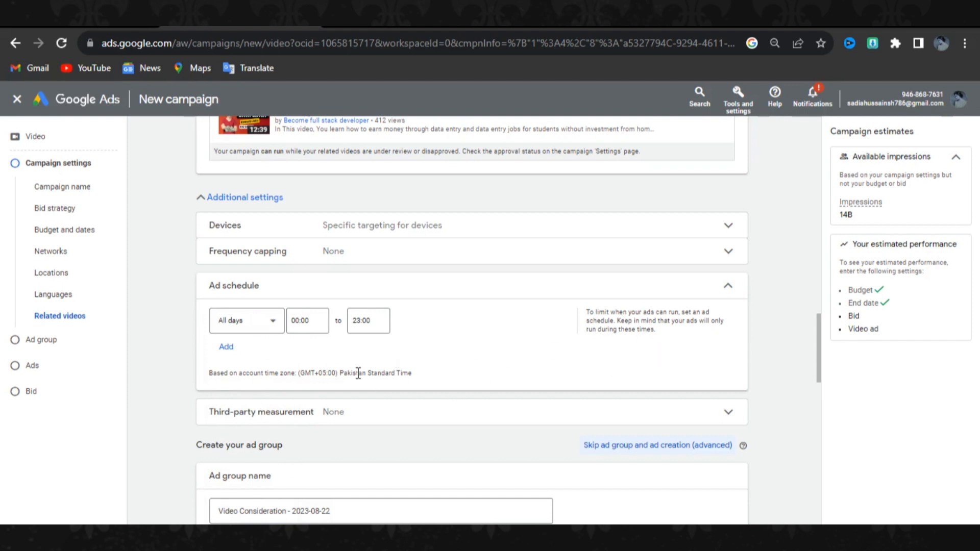
pyautogui.click(732, 290)
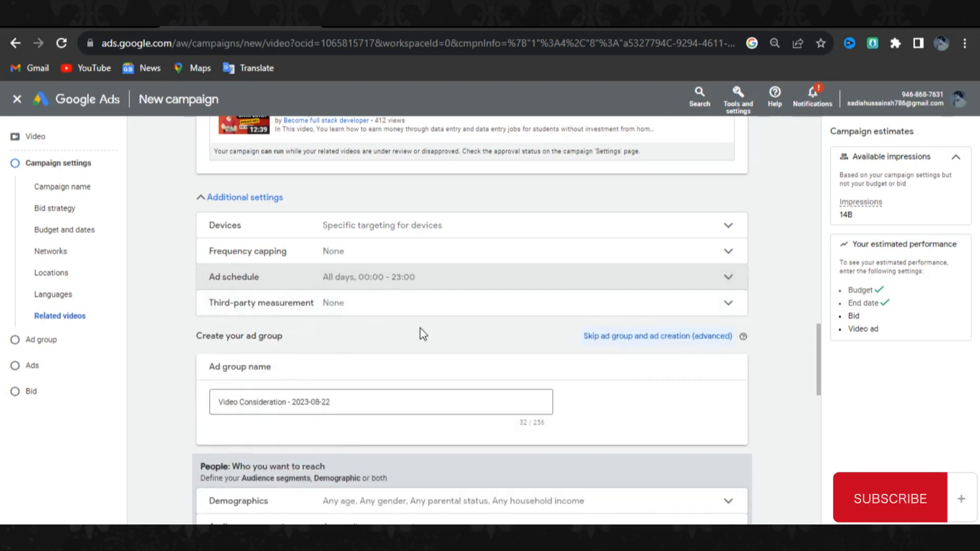
pyautogui.click(726, 306)
pyautogui.click(692, 315)
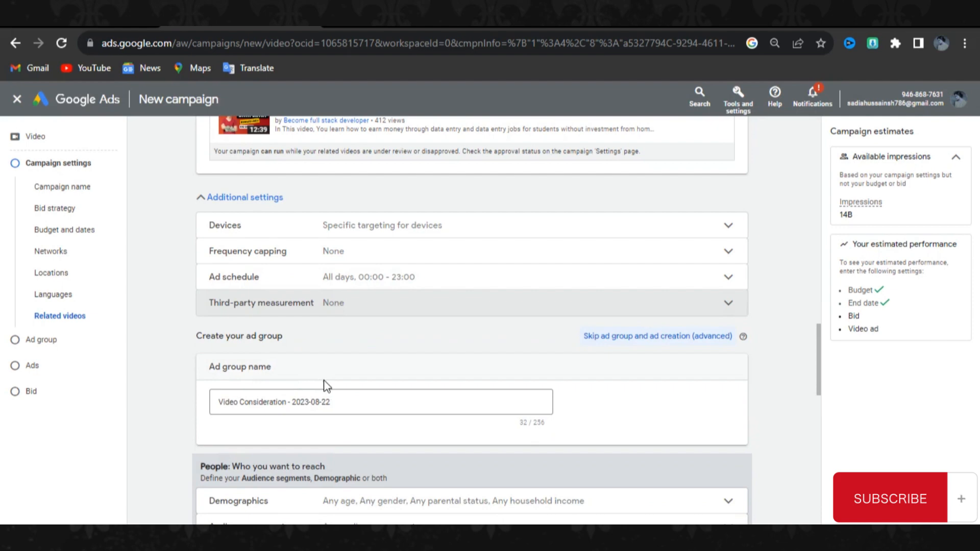
# Replace the default ad group name with "Youtube Video promotion 1".
pyautogui.scroll(-1, 326, 385)
pyautogui.click(343, 345)
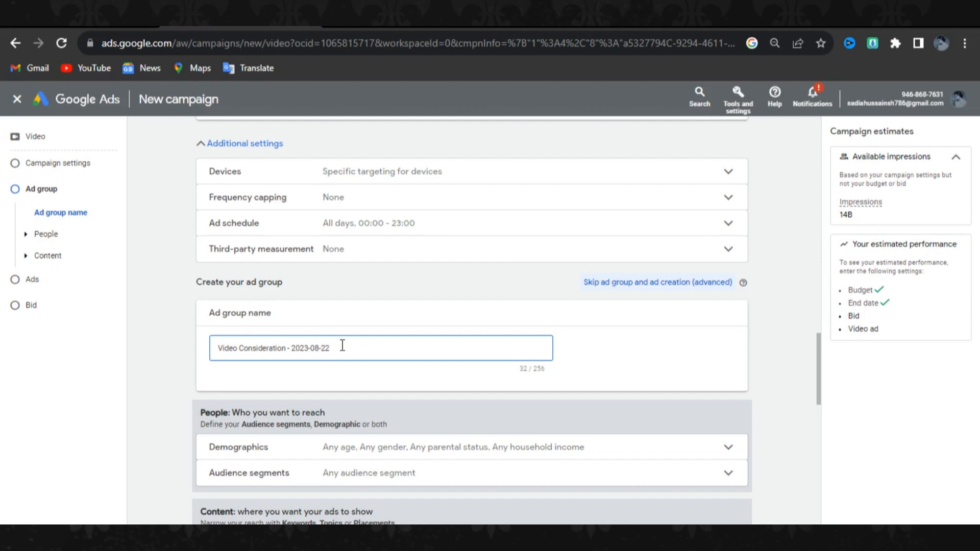
pyautogui.press('BackSpace')
pyautogui.press('BackSpace')
pyautogui.press('BackSpace')
pyautogui.press('BackSpace')
pyautogui.press('BackSpace')
pyautogui.press('BackSpace')
pyautogui.press('BackSpace')
pyautogui.press('BackSpace')
pyautogui.press('BackSpace')
pyautogui.press('BackSpace')
pyautogui.press('BackSpace')
pyautogui.press('BackSpace')
pyautogui.press('BackSpace')
pyautogui.press('BackSpace')
pyautogui.press('BackSpace')
pyautogui.press('BackSpace')
pyautogui.press('BackSpace')
pyautogui.press('BackSpace')
pyautogui.press('BackSpace')
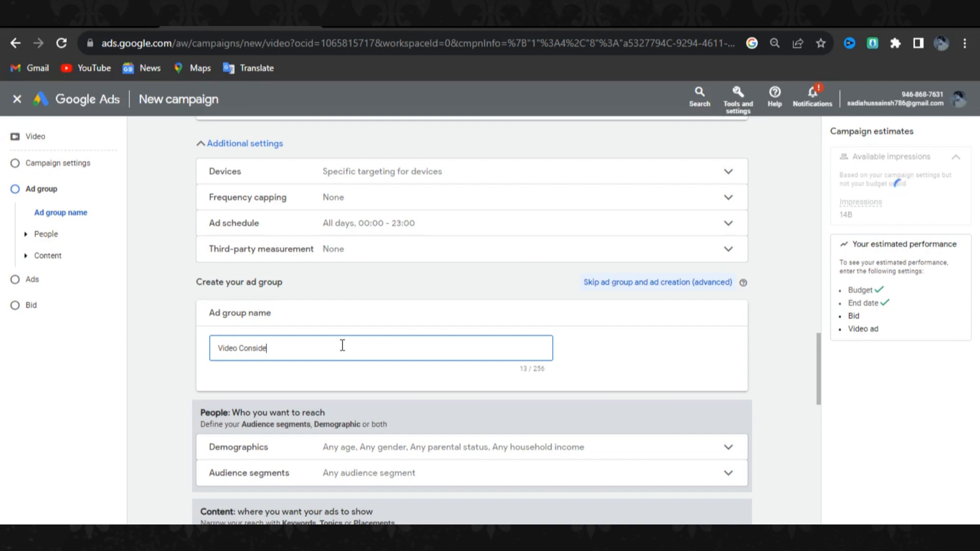
pyautogui.press('BackSpace')
pyautogui.press('BackSpace')
pyautogui.press('BackSpace')
pyautogui.press('BackSpace')
pyautogui.press('BackSpace')
pyautogui.press('BackSpace')
pyautogui.press('BackSpace')
pyautogui.press('BackSpace')
pyautogui.press('BackSpace')
pyautogui.press('BackSpace')
pyautogui.press('BackSpace')
pyautogui.press('BackSpace')
pyautogui.press('BackSpace')
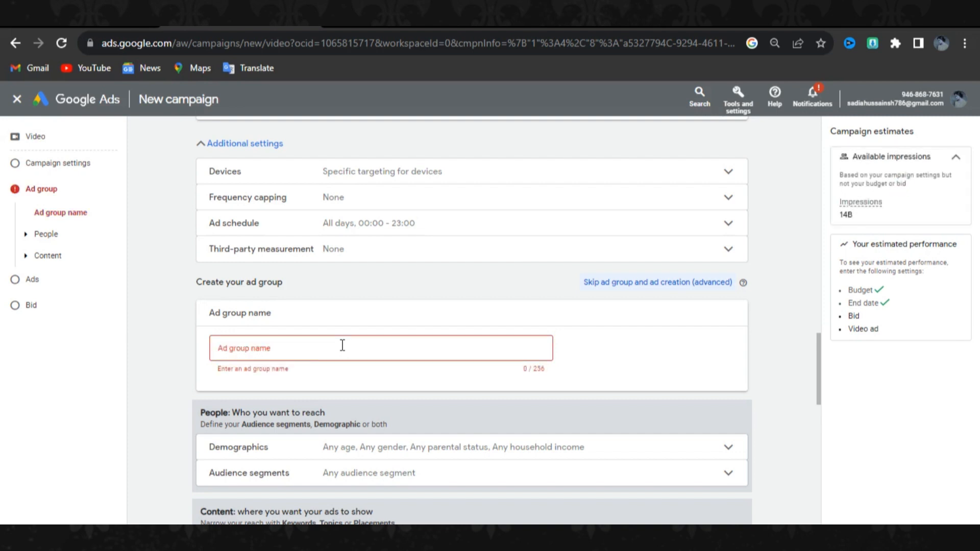
pyautogui.write('sa')
pyautogui.press('BackSpace')
pyautogui.press('BackSpace')
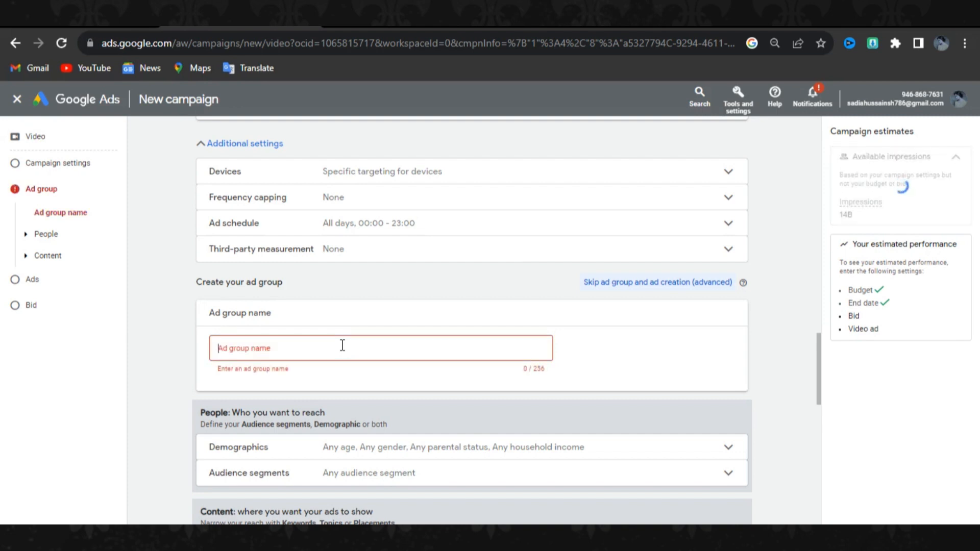
pyautogui.write('Ypo')
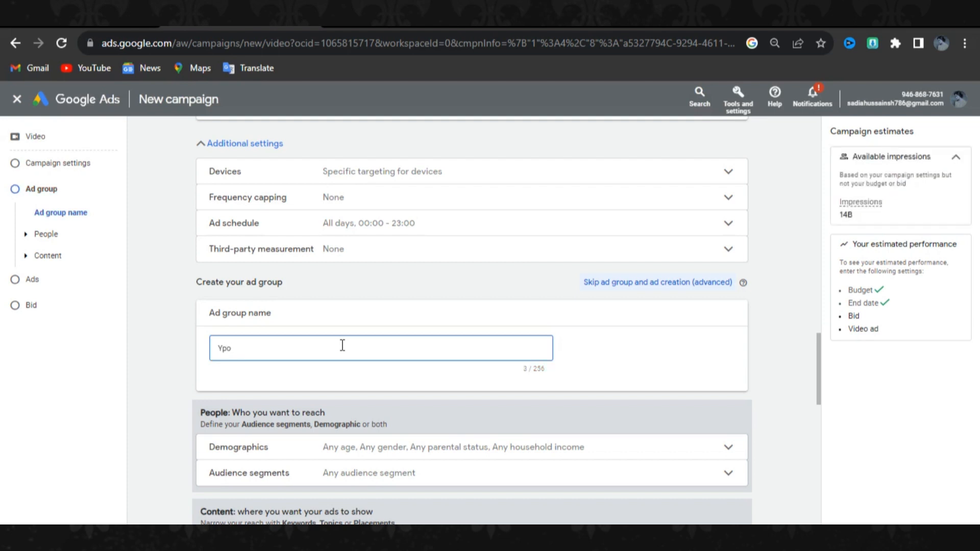
pyautogui.write('tube Video promotion 1')
# Exclude Unknown gender and the ages 55 - 64, 65+ and Unknown from the demographics, and view the audience segment options without selecting any.
pyautogui.scroll(-1, 294, 364)
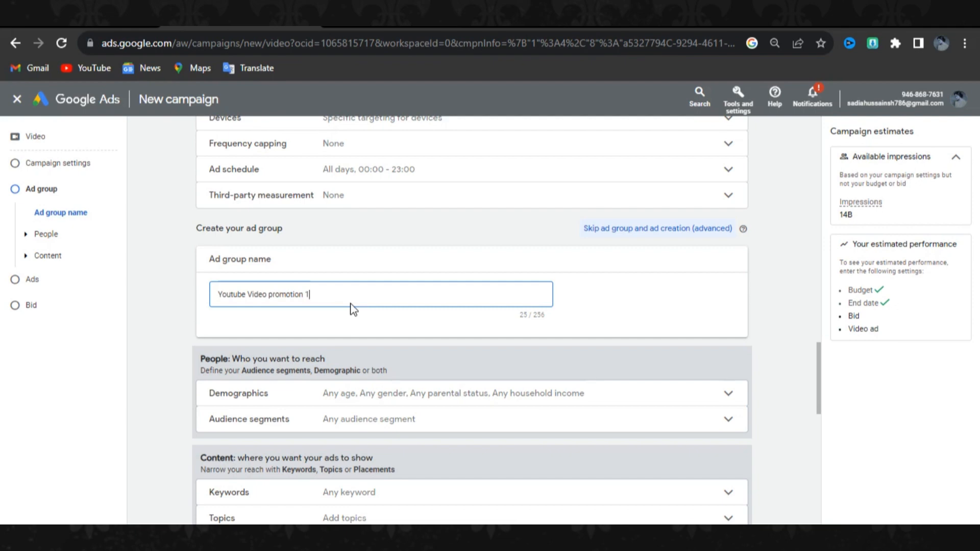
pyautogui.scroll(-1, 449, 397)
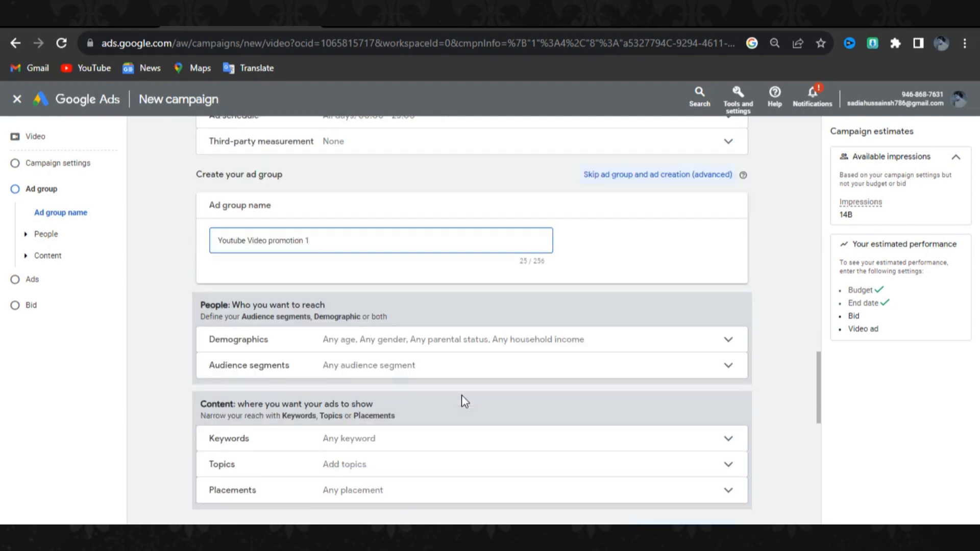
pyautogui.click(728, 342)
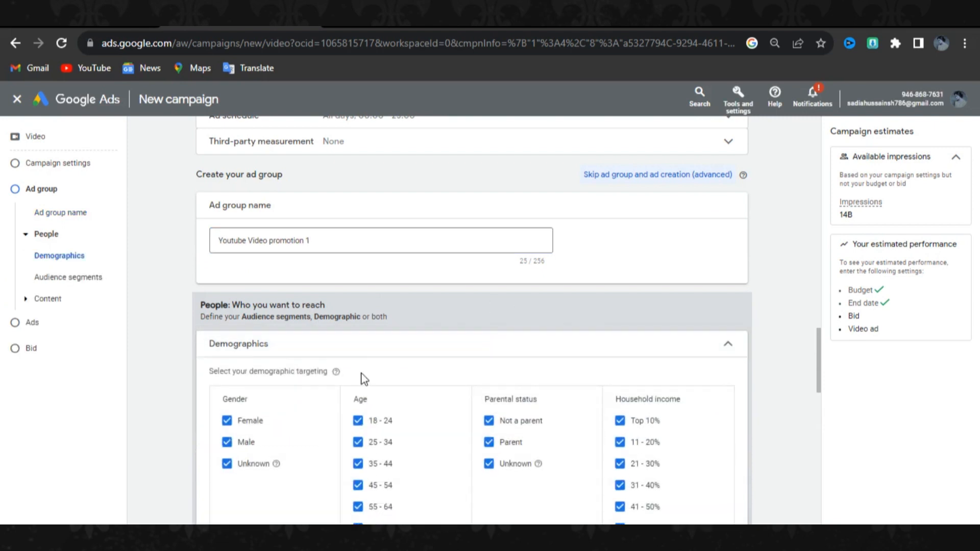
pyautogui.scroll(-1, 361, 377)
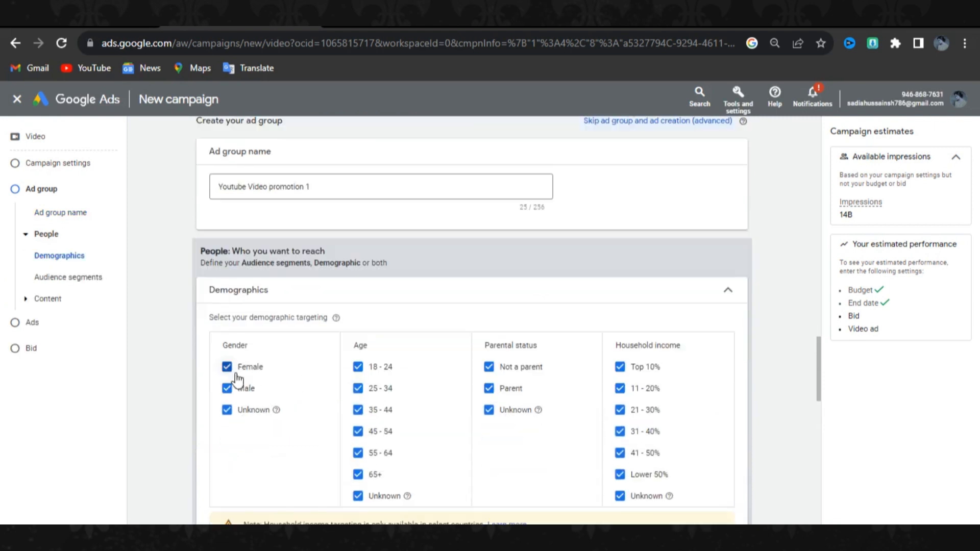
pyautogui.click(227, 410)
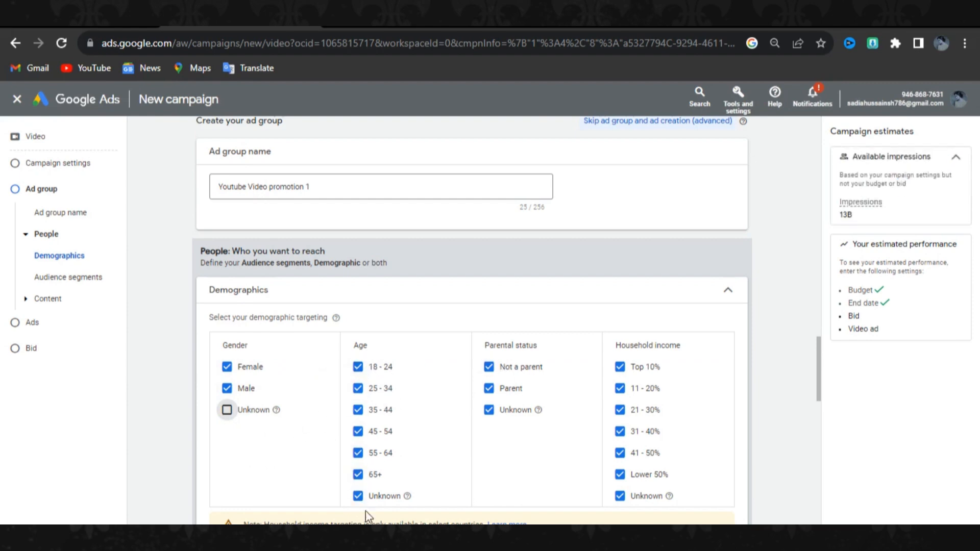
pyautogui.click(358, 495)
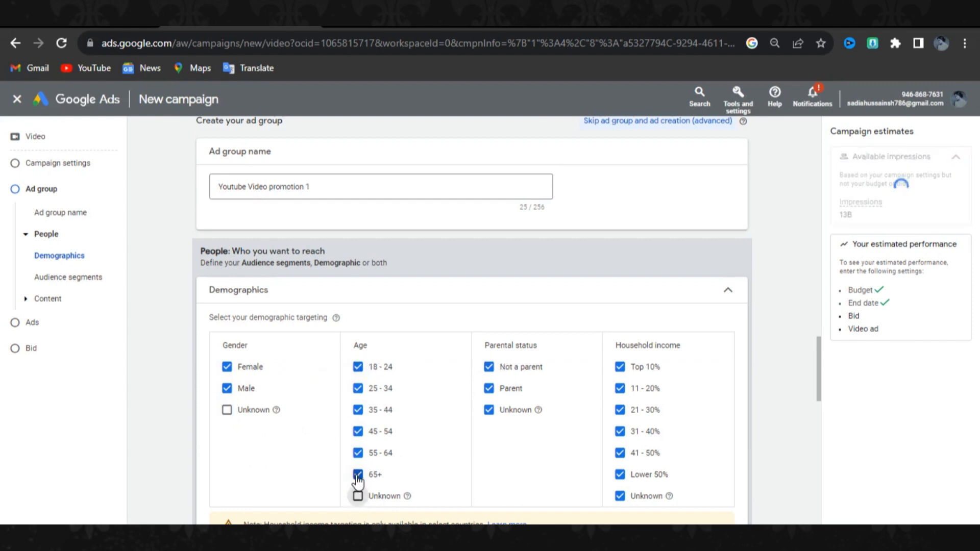
pyautogui.click(358, 475)
pyautogui.click(358, 454)
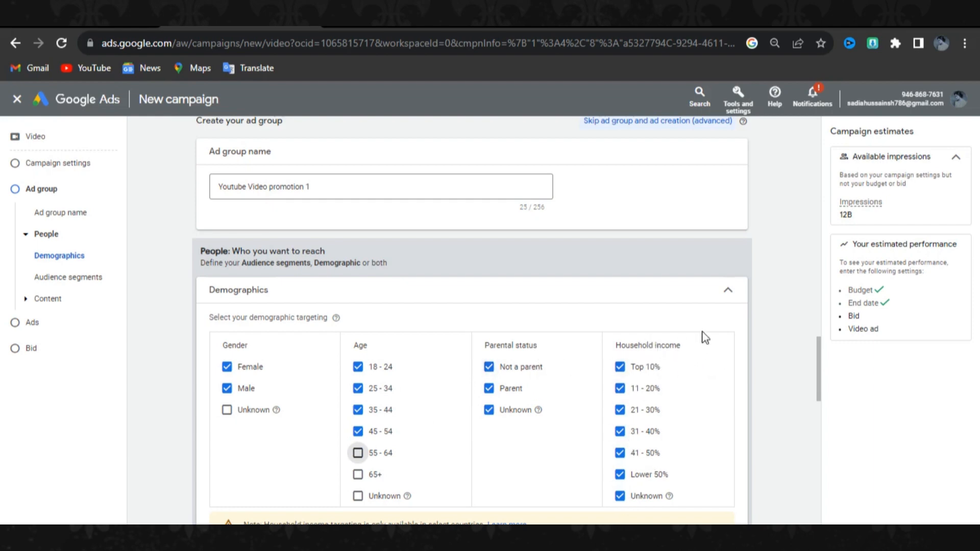
pyautogui.click(727, 290)
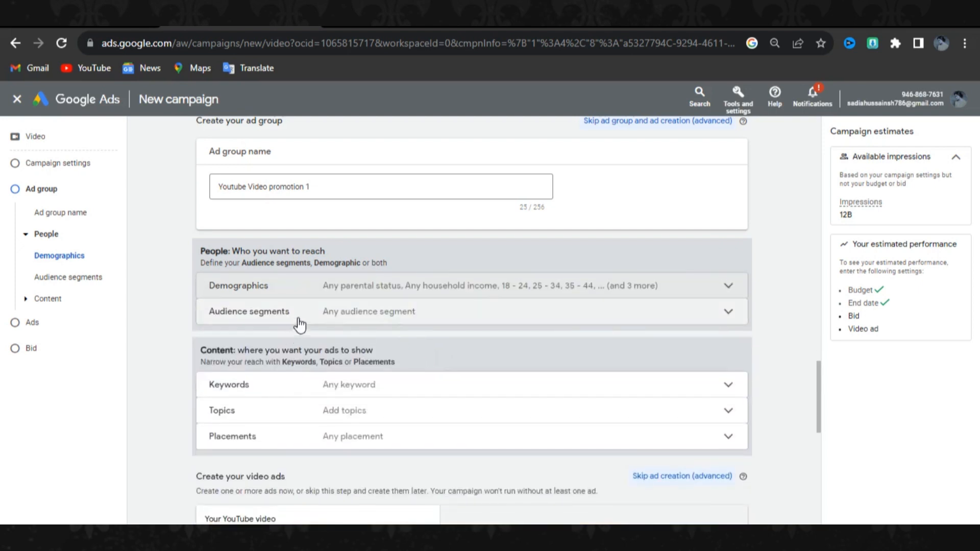
pyautogui.click(728, 316)
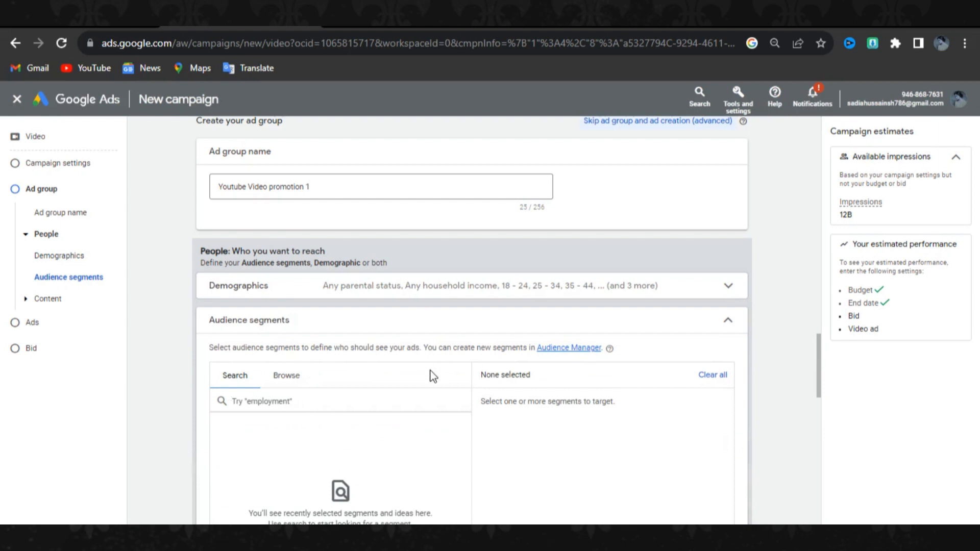
pyautogui.click(727, 320)
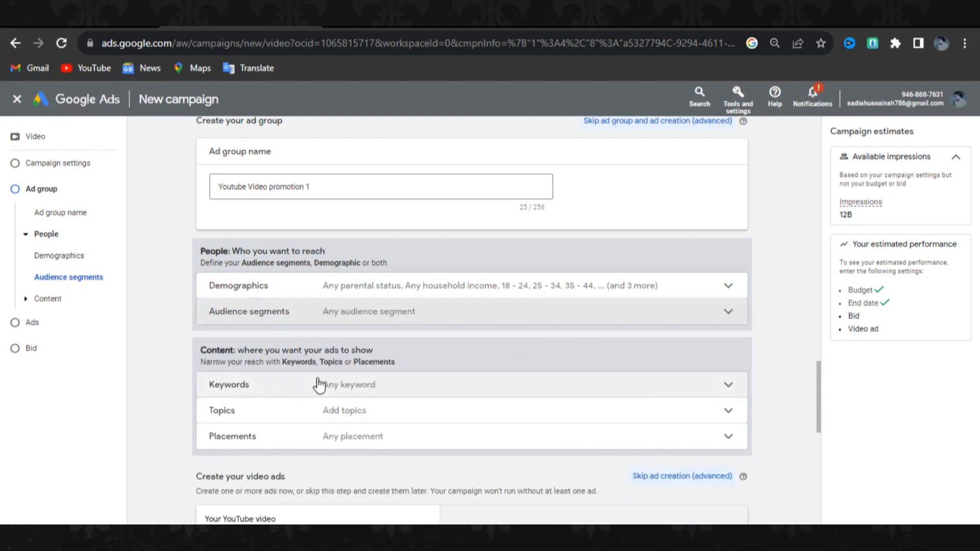
# Add the content keywords "earn money online" and "make money" to the ad group, one per line.
pyautogui.click(725, 391)
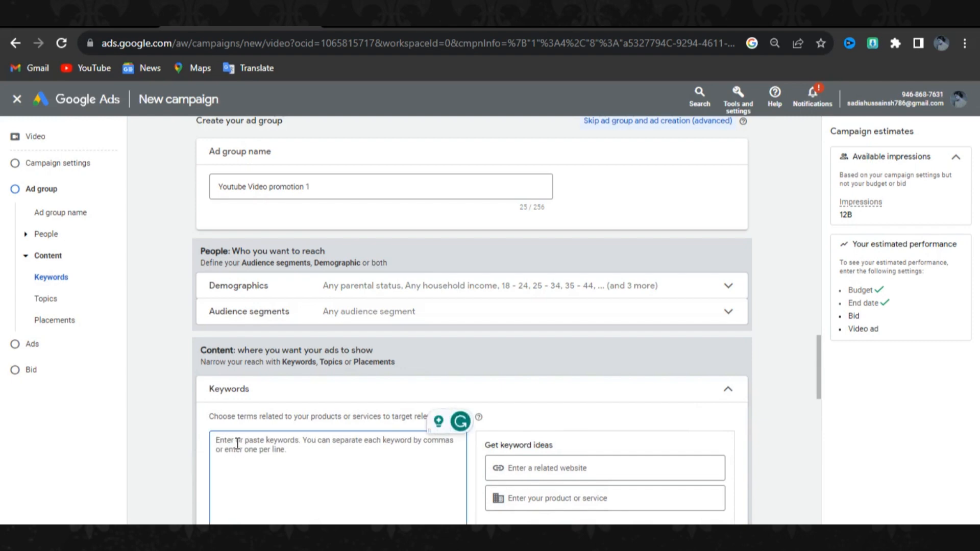
pyautogui.write('ea')
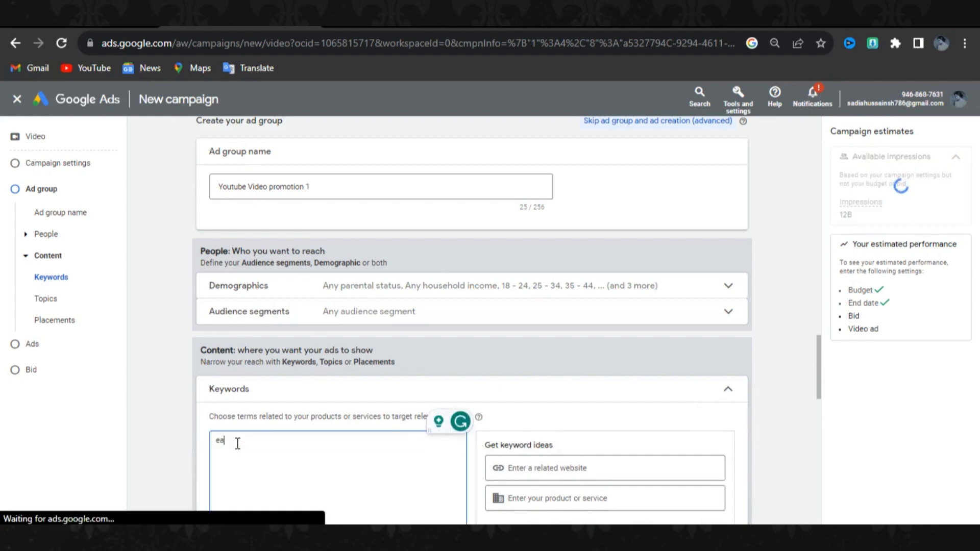
pyautogui.write('rn mone')
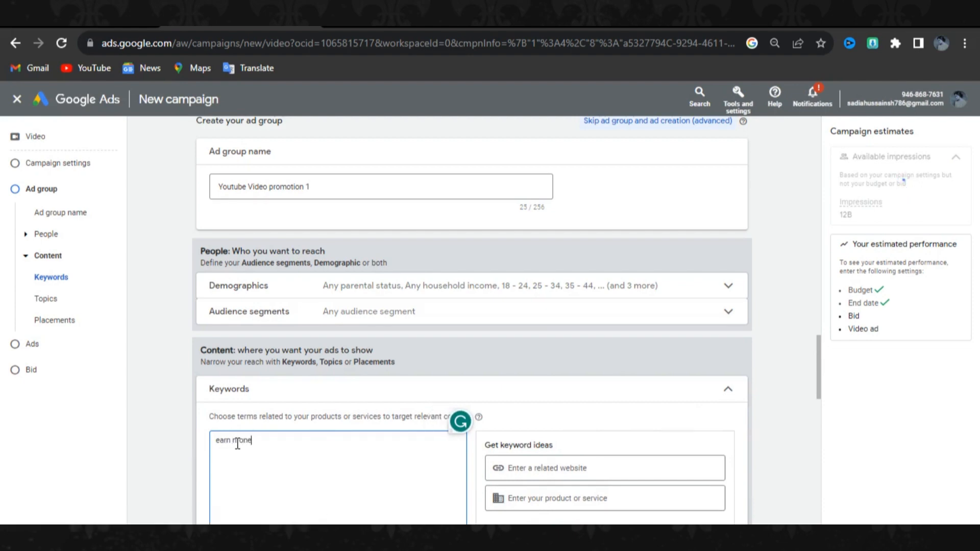
pyautogui.write('y online')
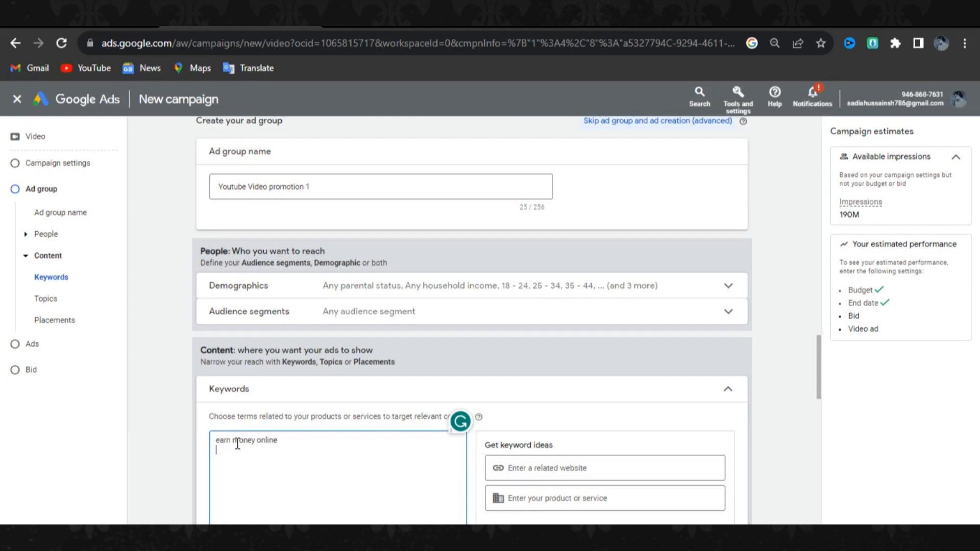
pyautogui.press('Return')
pyautogui.write('make')
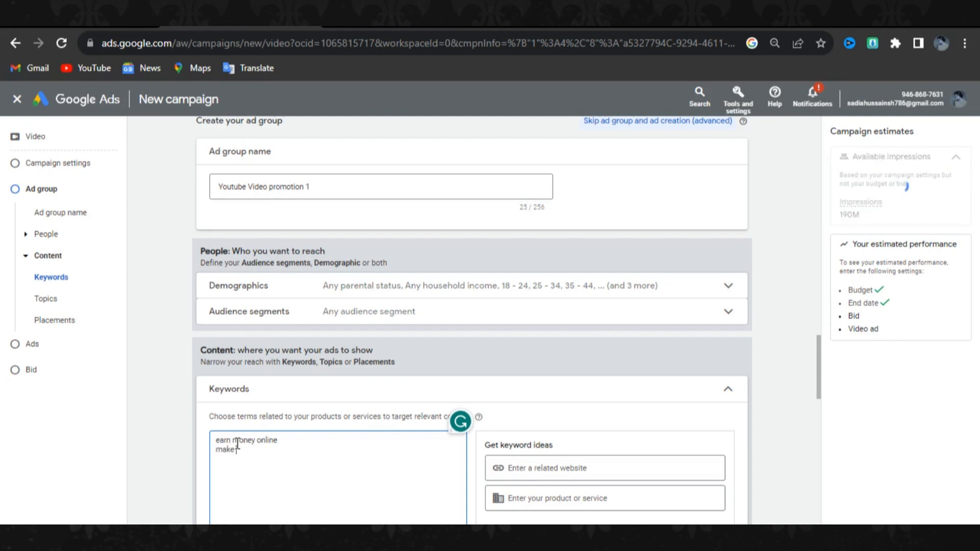
pyautogui.write(' money')
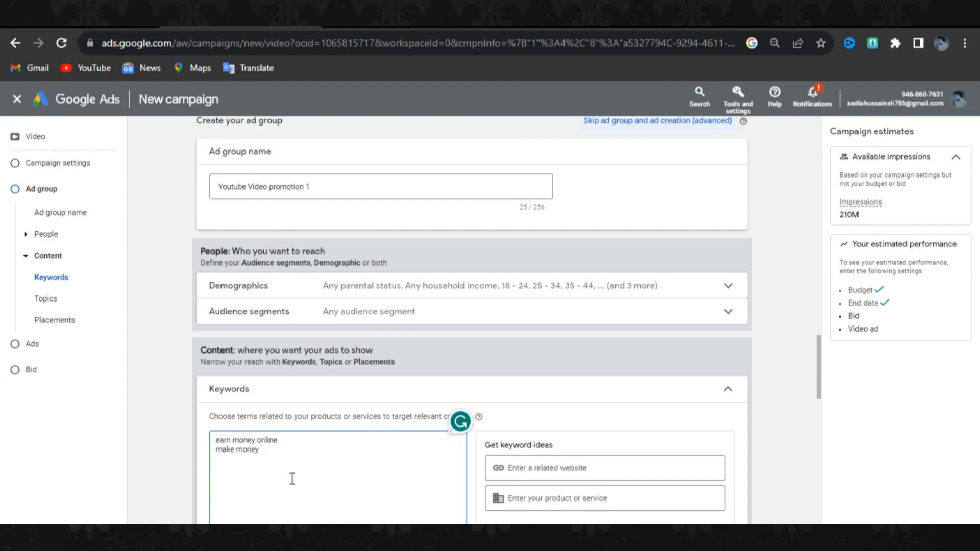
# Look through the topic suggestions for "Earn money online", clear the topic search without selecting any, and check the placements setting.
pyautogui.scroll(-1, 285, 475)
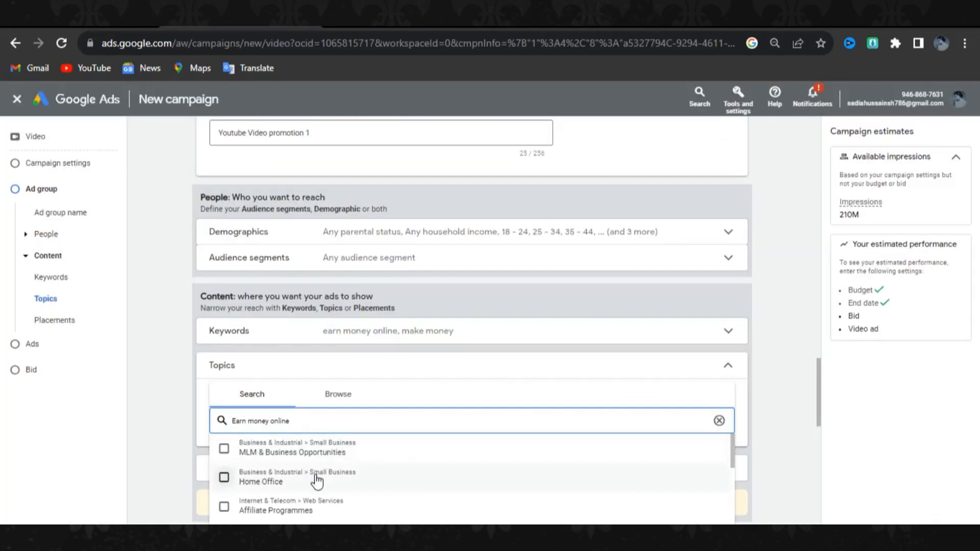
pyautogui.scroll(-5, 308, 493)
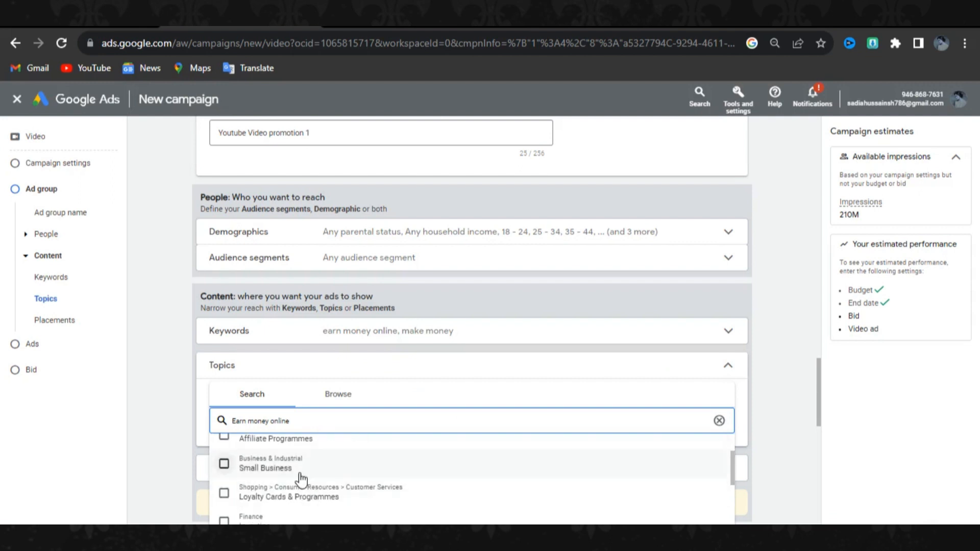
pyautogui.scroll(5, 296, 480)
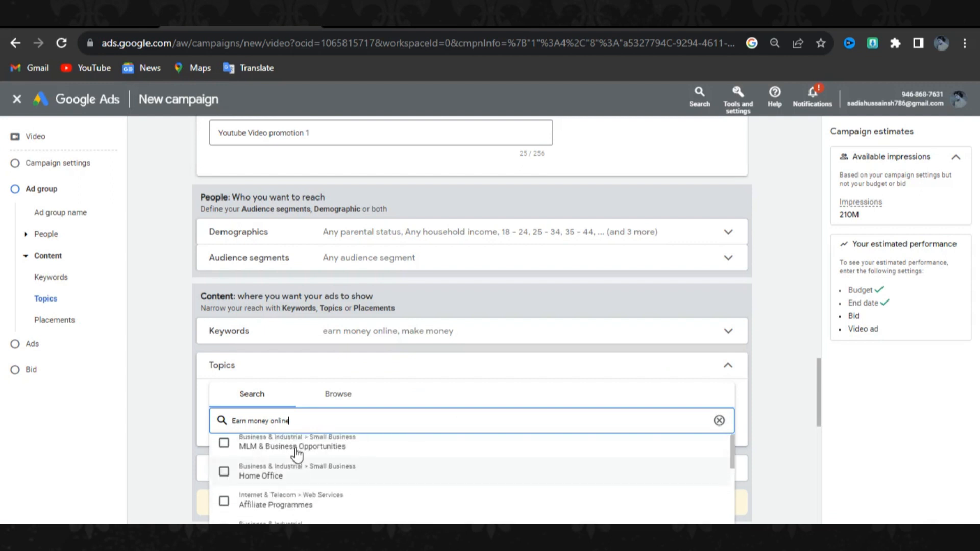
pyautogui.click(719, 420)
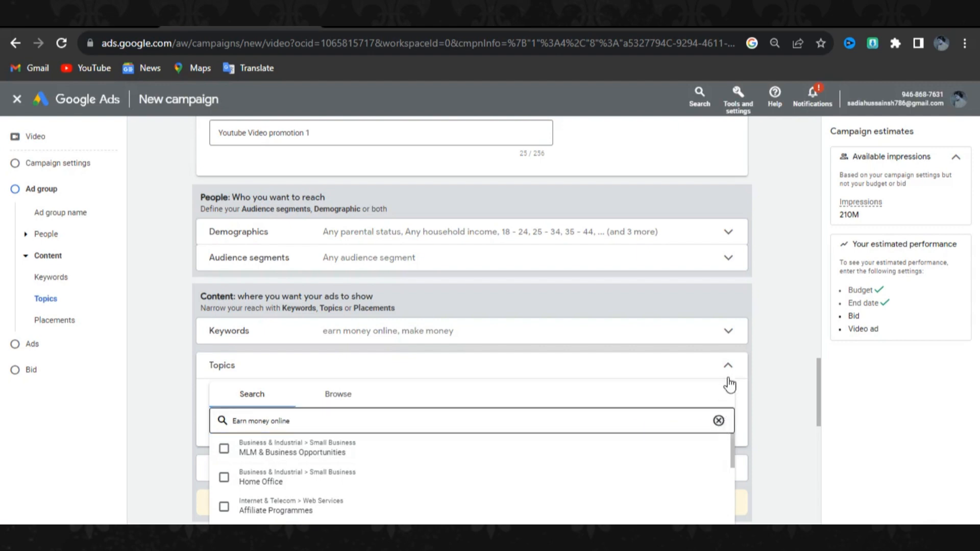
pyautogui.scroll(-1, 431, 431)
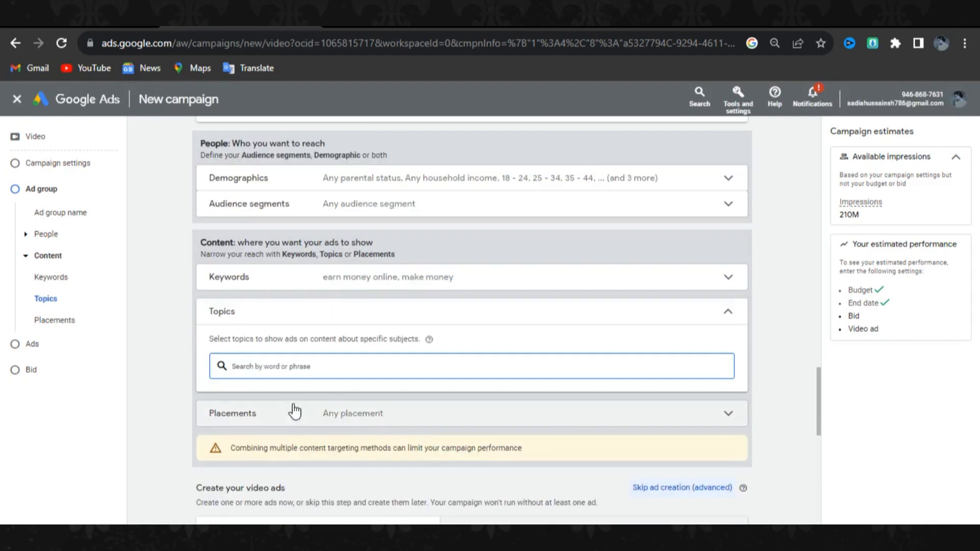
pyautogui.scroll(-1, 403, 440)
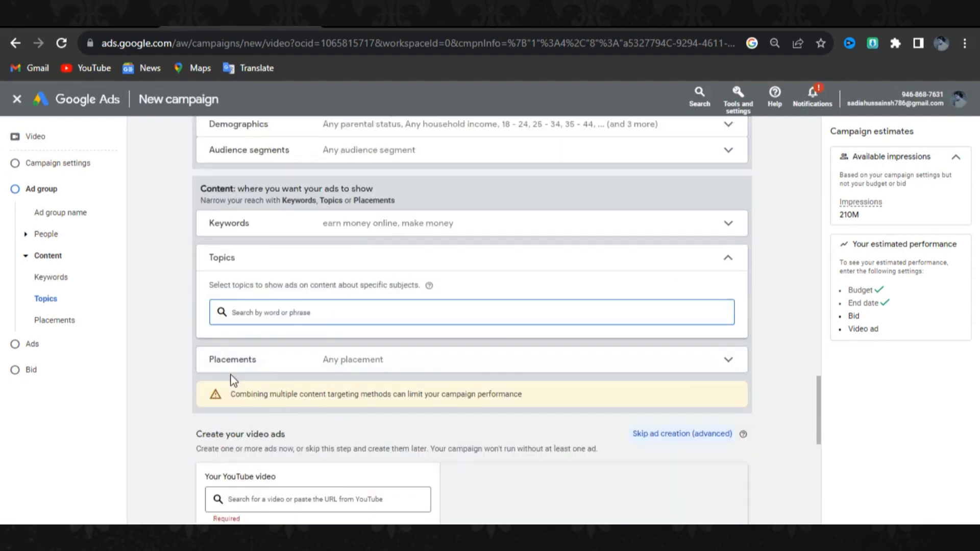
pyautogui.click(728, 363)
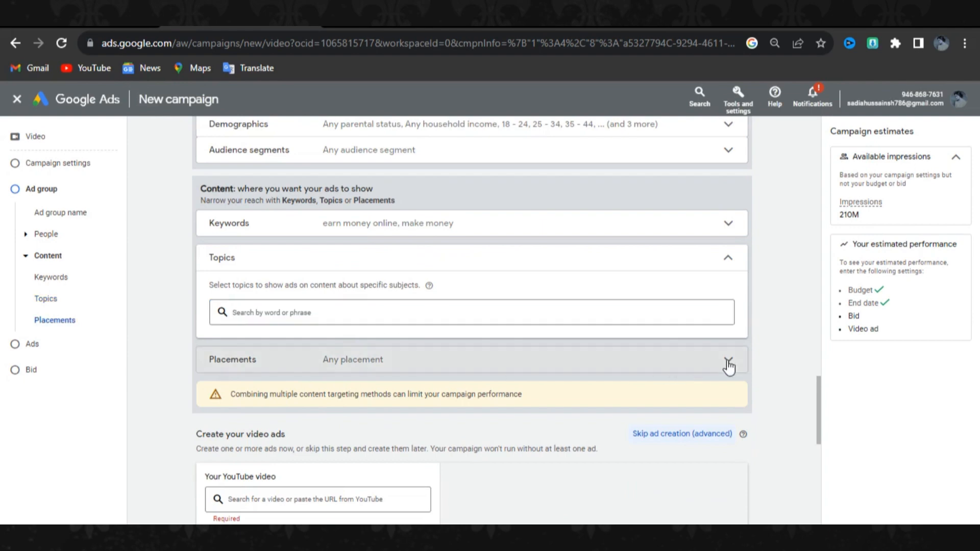
pyautogui.click(686, 368)
# Switch to the YouTube channel's videos and copy the share link of "How to upload movies and drama on youtube without copyright 2023".
pyautogui.scroll(-1, 313, 398)
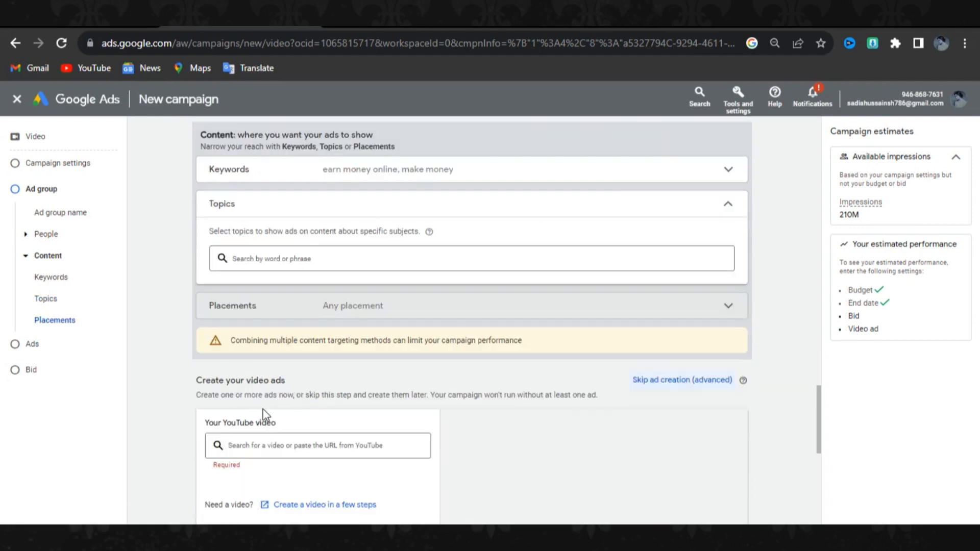
pyautogui.scroll(-1, 263, 409)
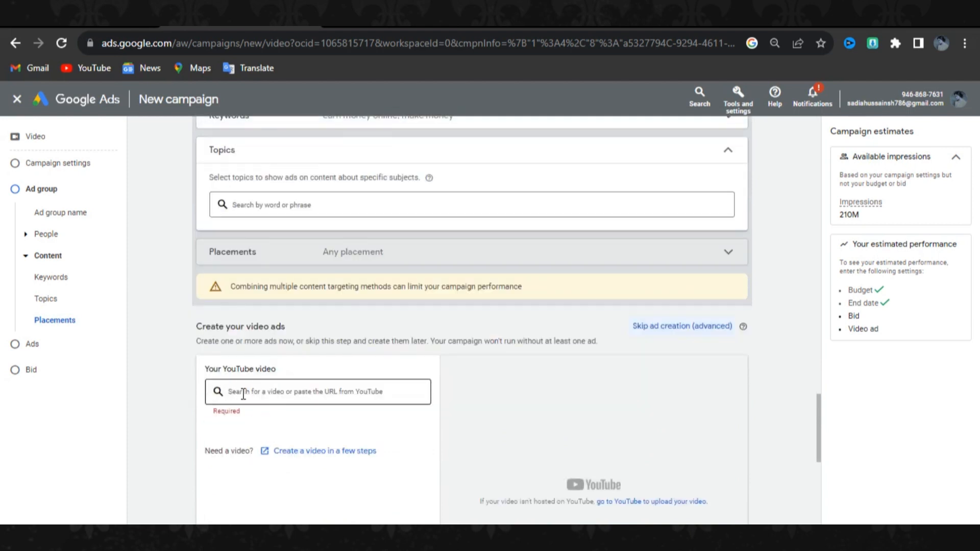
pyautogui.click(245, 393)
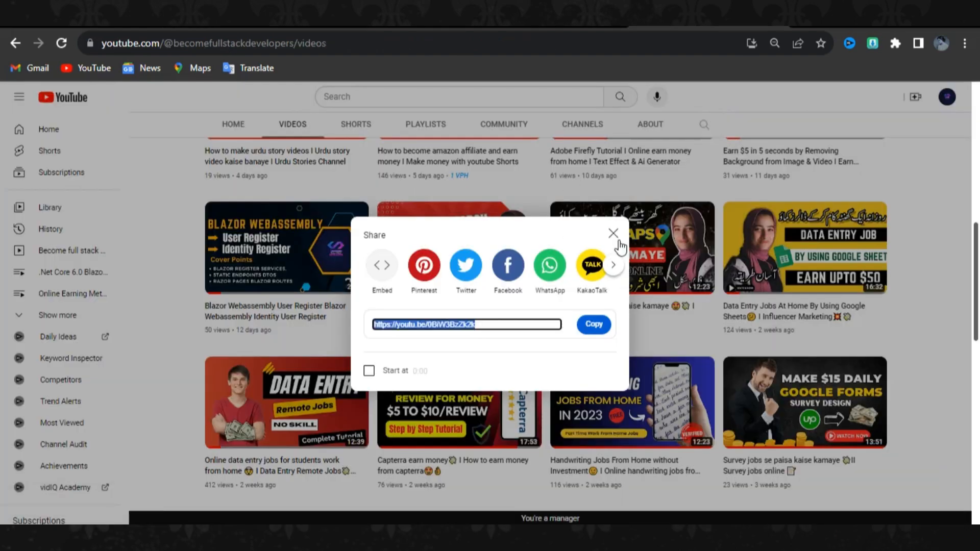
pyautogui.click(612, 233)
pyautogui.scroll(4, 510, 306)
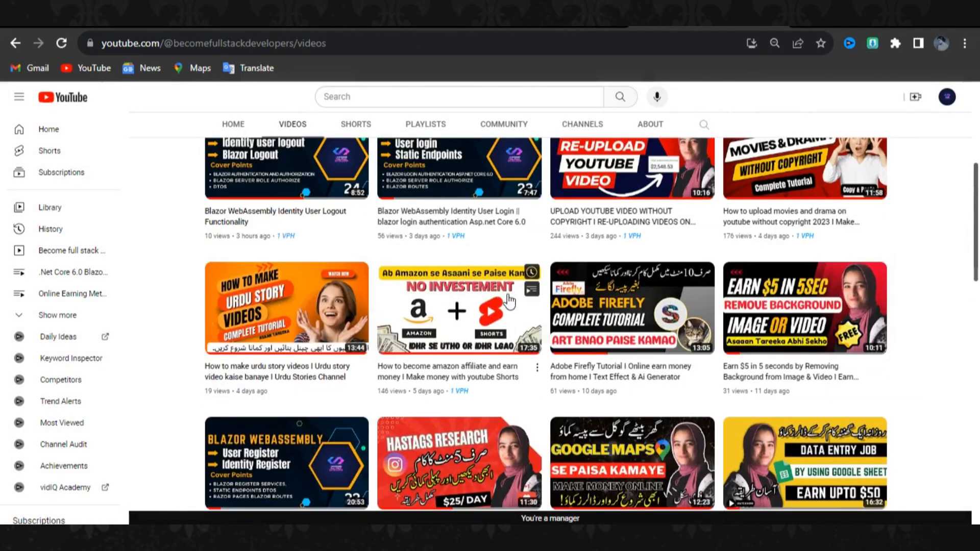
pyautogui.scroll(3, 508, 301)
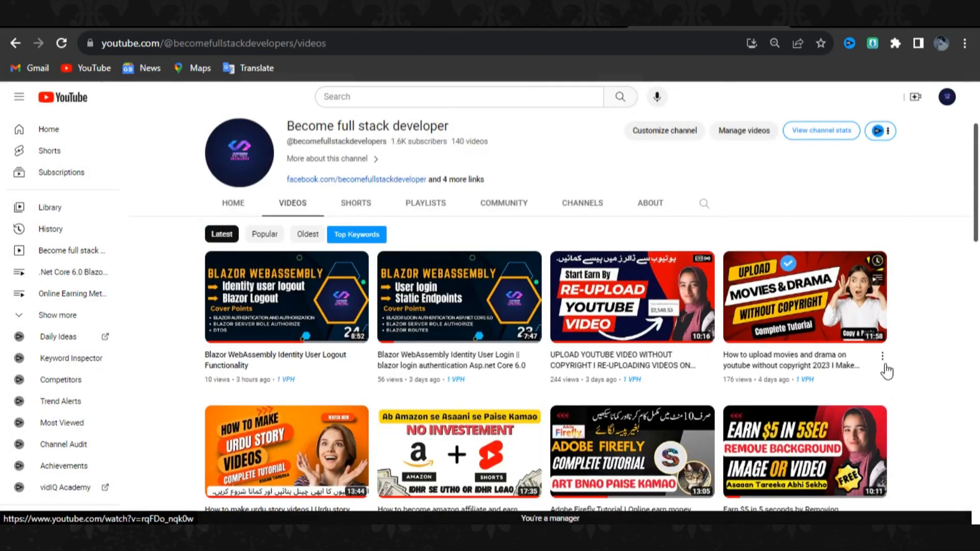
pyautogui.click(882, 357)
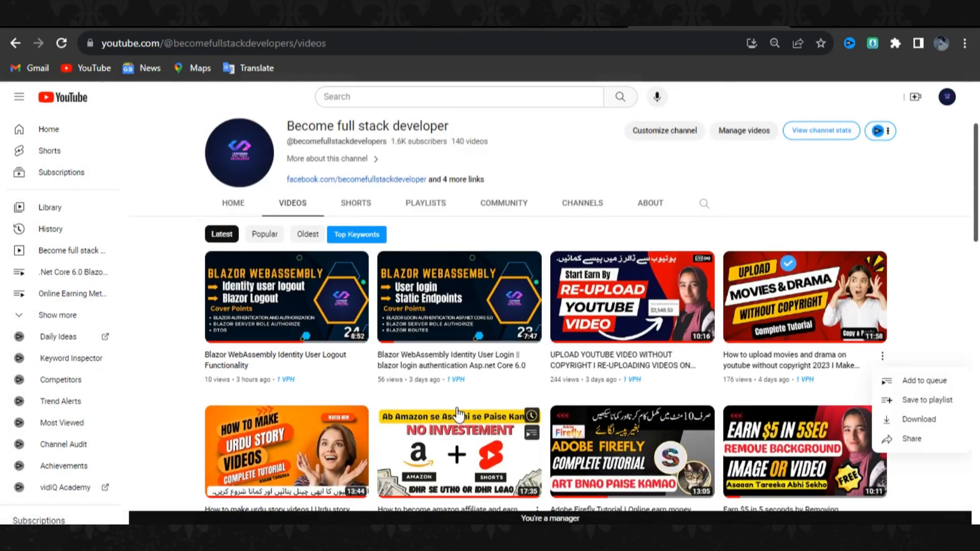
pyautogui.click(911, 440)
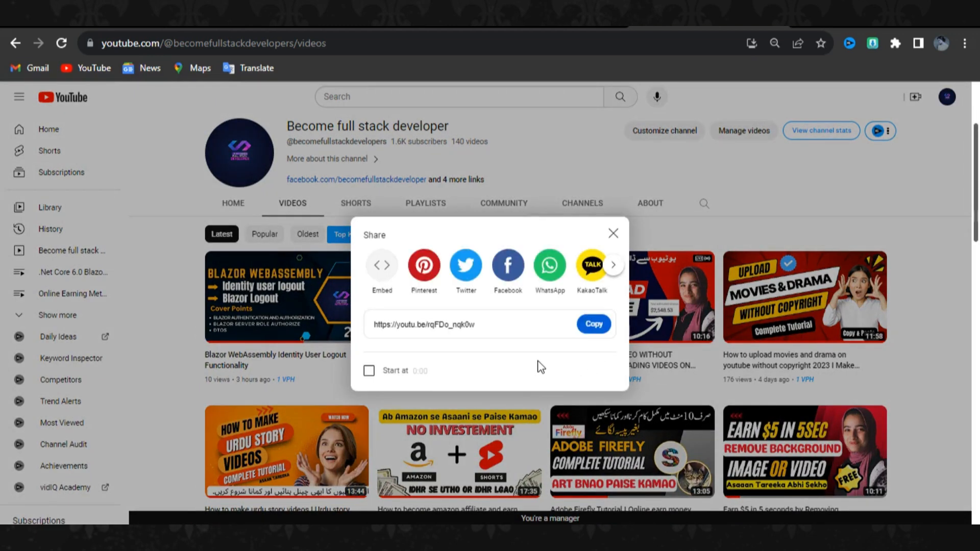
pyautogui.click(592, 326)
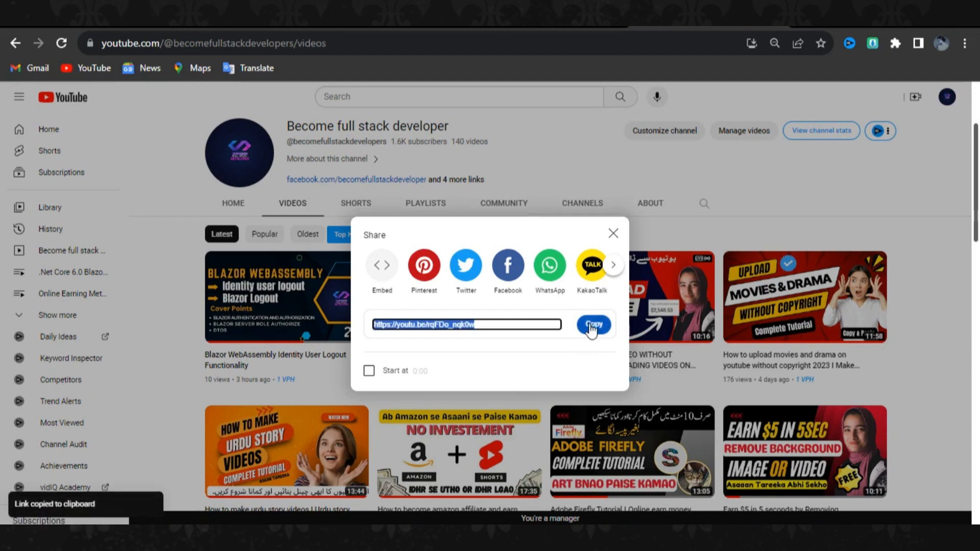
# Return to the Google Ads campaign, add the video by its copied link, and choose the In-feed video ad format.
pyautogui.click(255, 21)
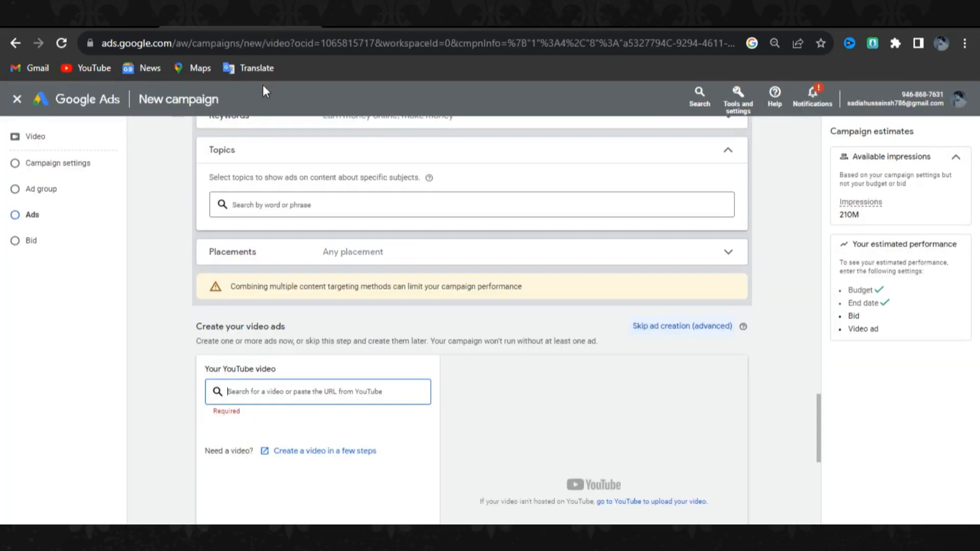
pyautogui.rightClick(291, 393)
pyautogui.click(322, 250)
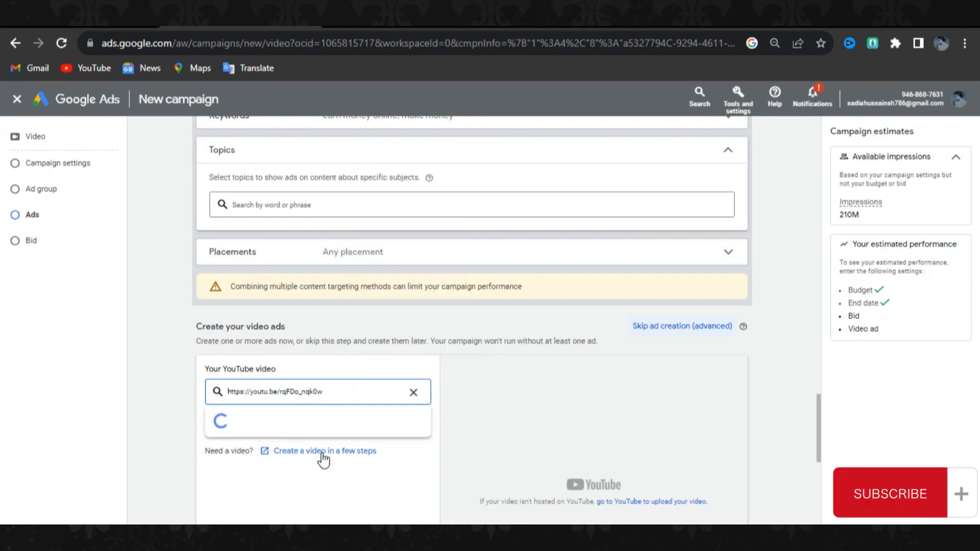
pyautogui.scroll(-1, 247, 423)
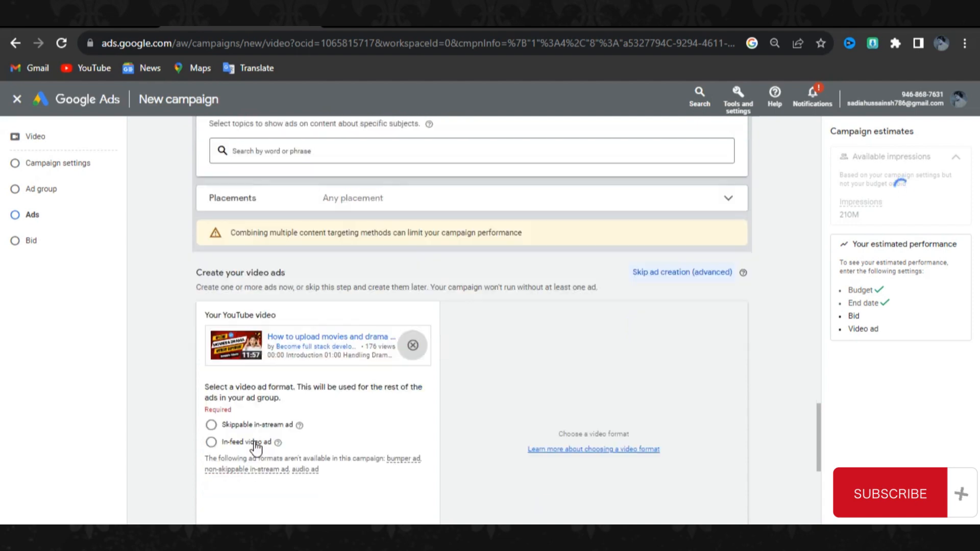
pyautogui.click(211, 442)
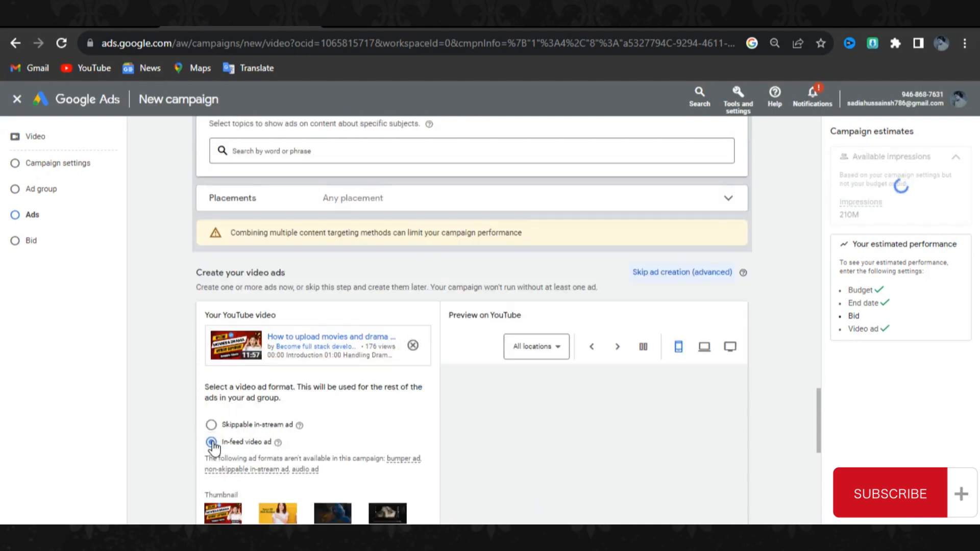
# Enter "Make Money Online" as the in-feed video ad's headline.
pyautogui.scroll(-1, 326, 468)
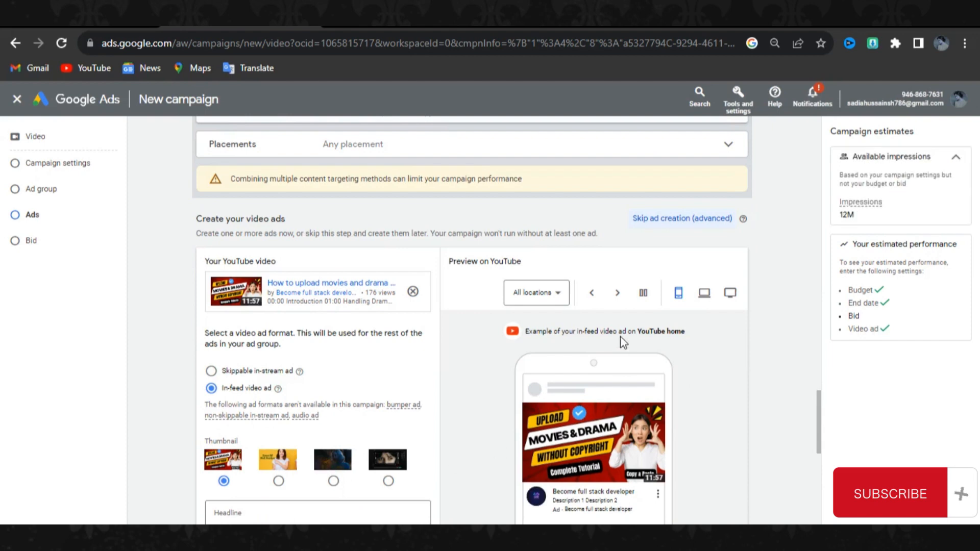
pyautogui.scroll(-2, 587, 357)
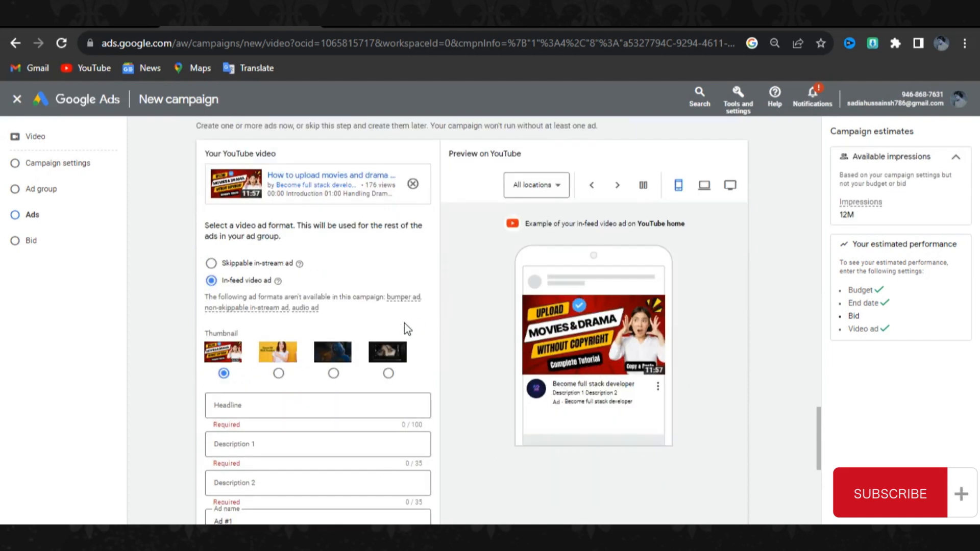
pyautogui.click(262, 423)
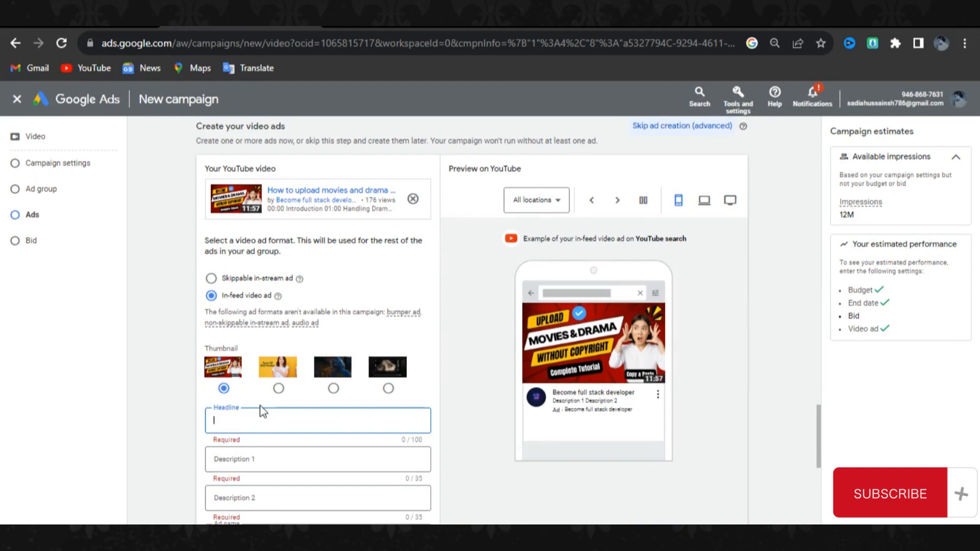
pyautogui.write('M')
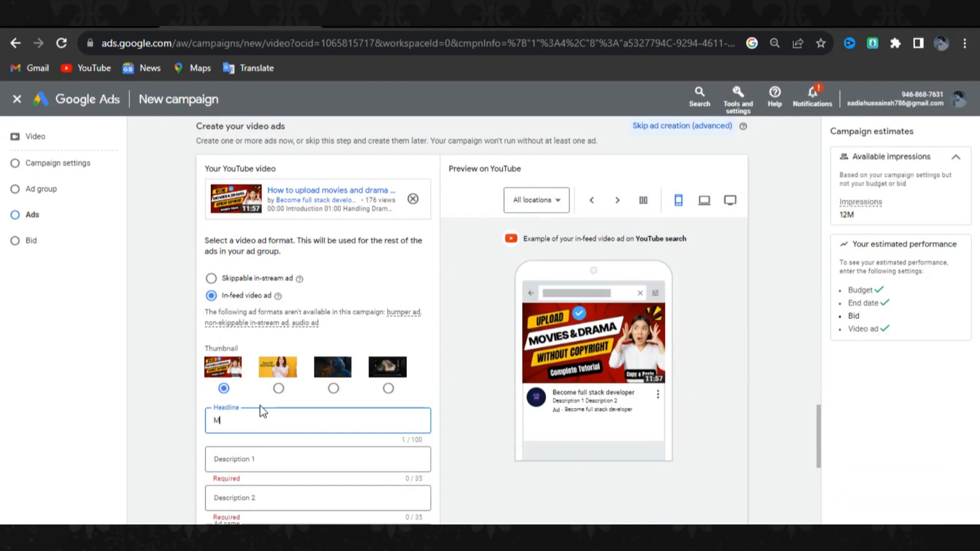
pyautogui.write('ak')
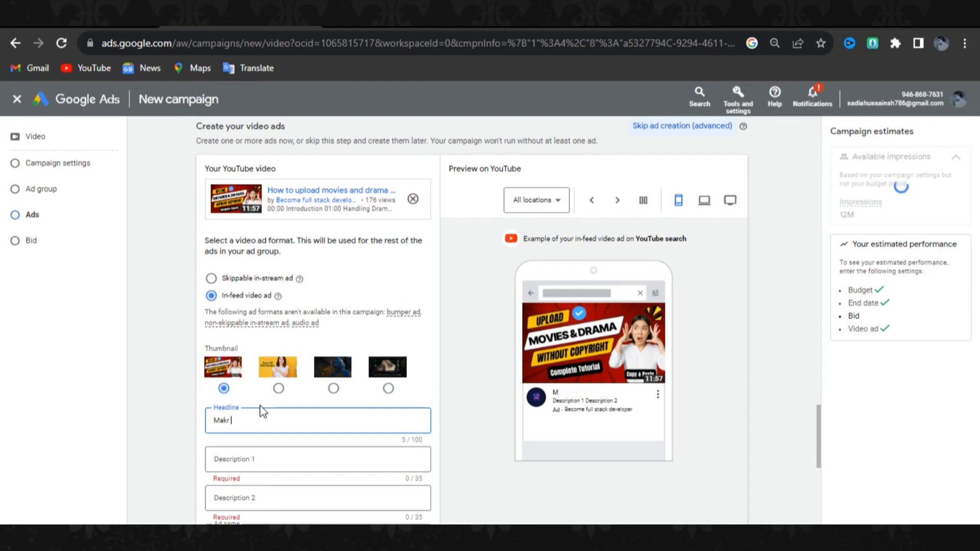
pyautogui.write('r')
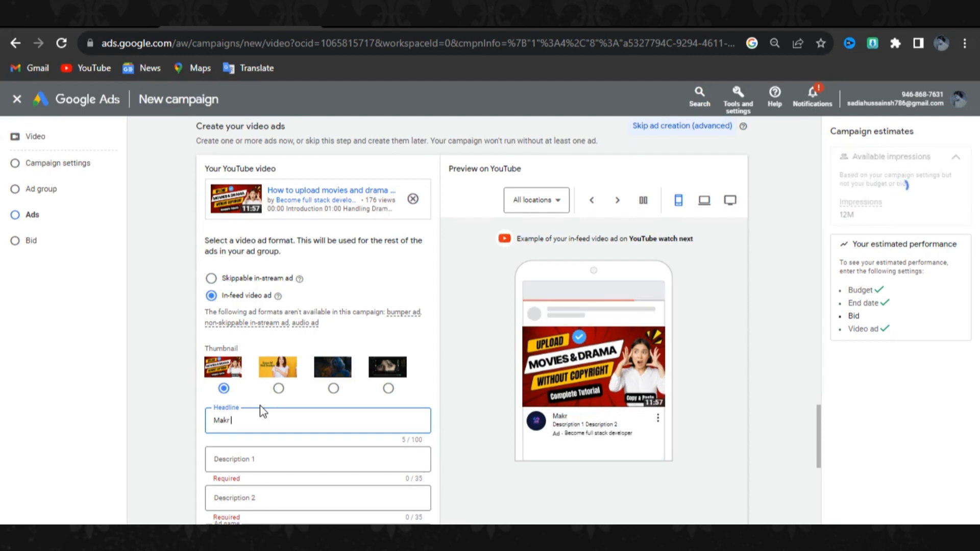
pyautogui.press('BackSpace')
pyautogui.press('BackSpace')
pyautogui.write('e Money ')
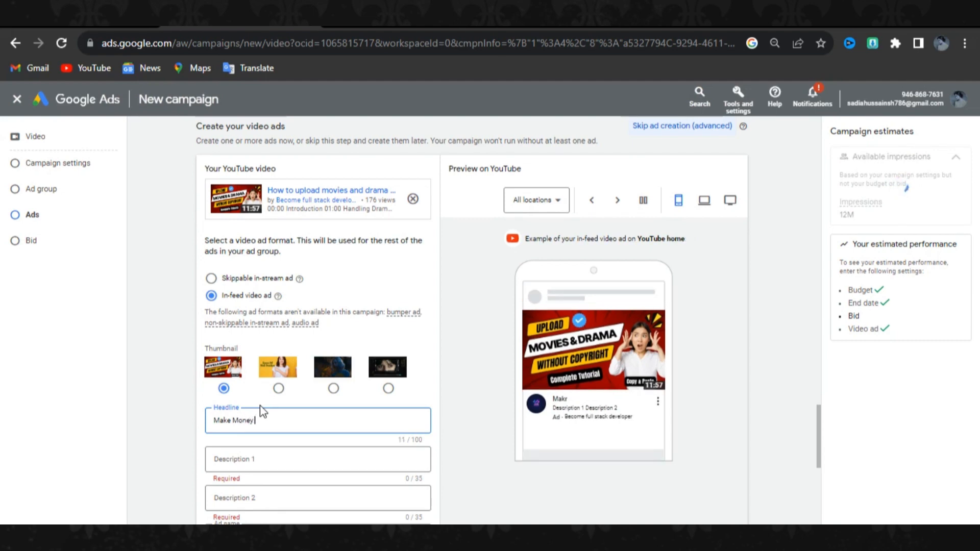
pyautogui.write('Online')
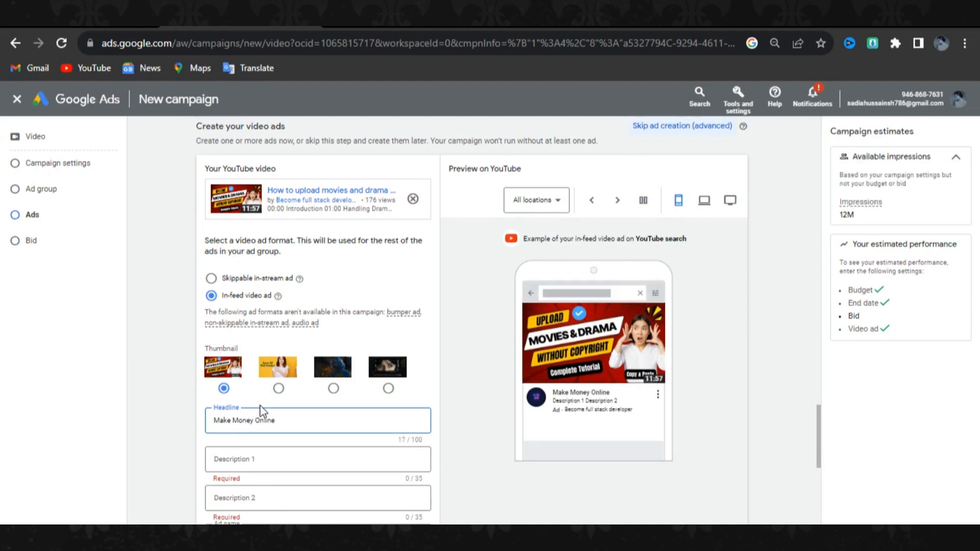
pyautogui.click(235, 459)
pyautogui.rightClick(247, 463)
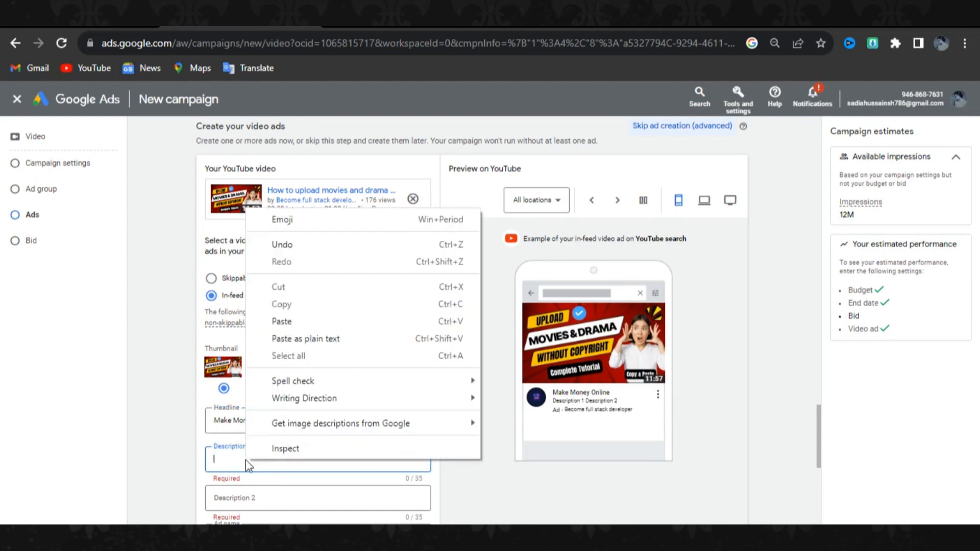
pyautogui.click(302, 339)
pyautogui.moveTo(314, 461); pyautogui.dragTo(211, 459)
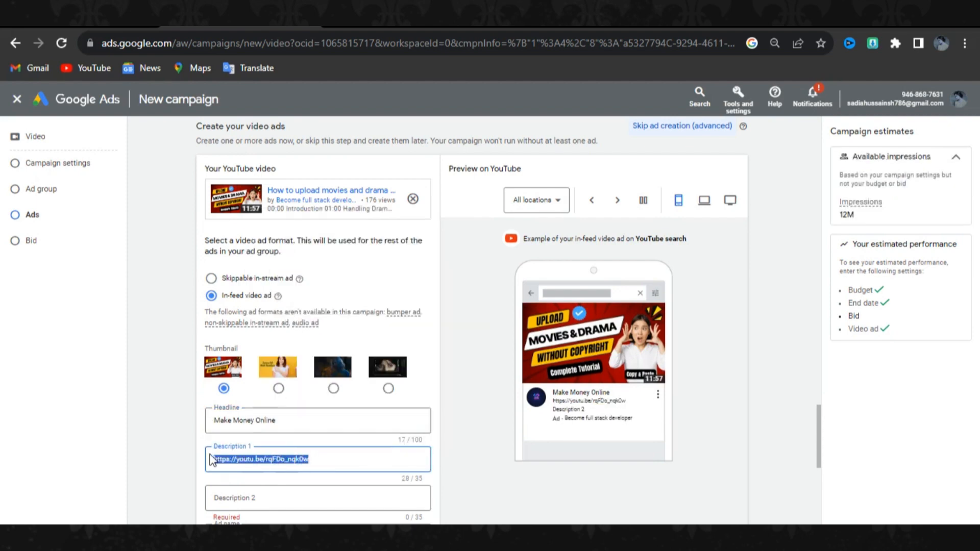
pyautogui.press('BackSpace')
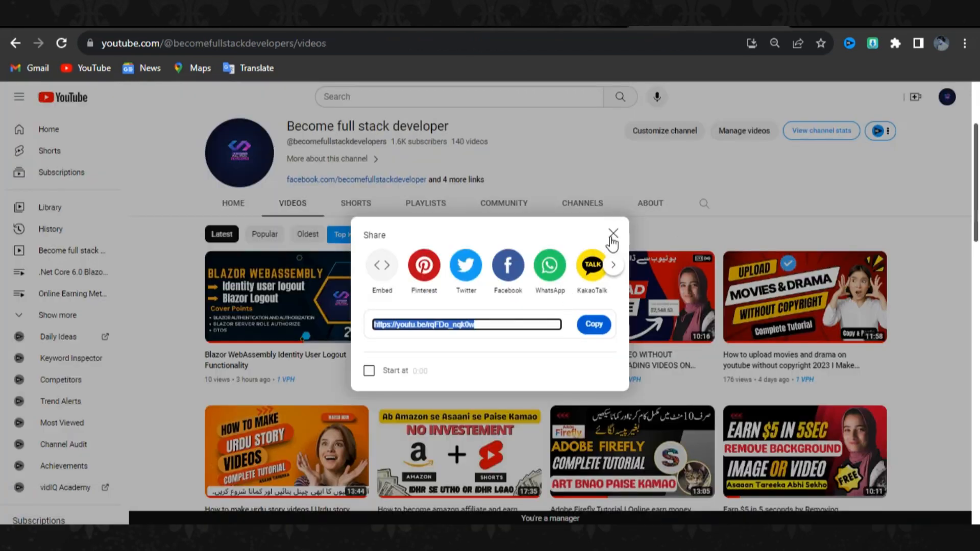
# Switch to the YouTube channel, open its About page and copy the channel's share link.
pyautogui.click(612, 234)
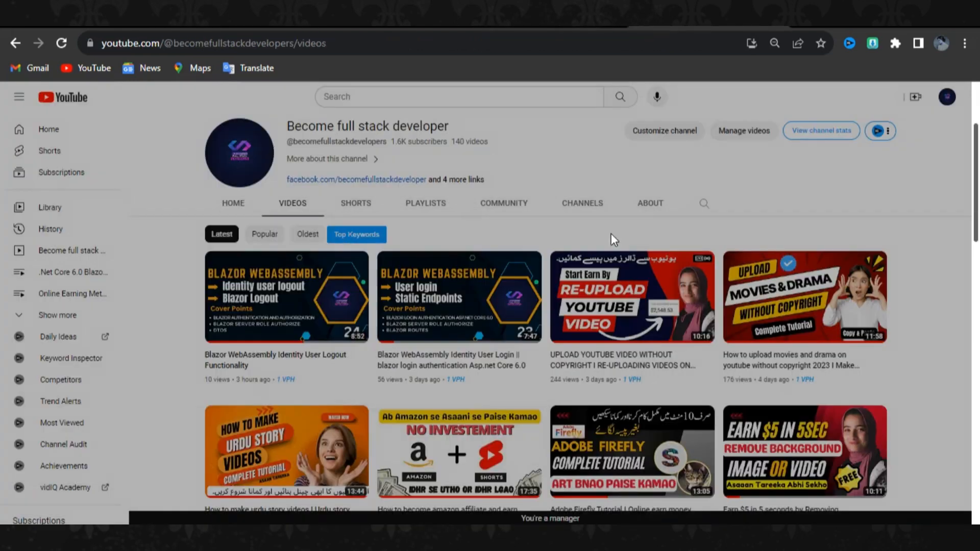
pyautogui.click(654, 206)
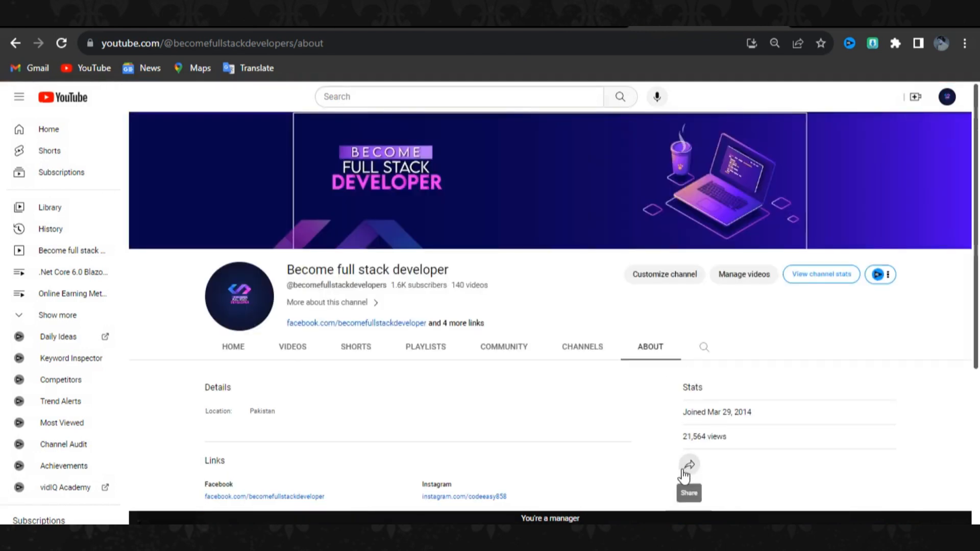
pyautogui.click(684, 472)
pyautogui.click(710, 488)
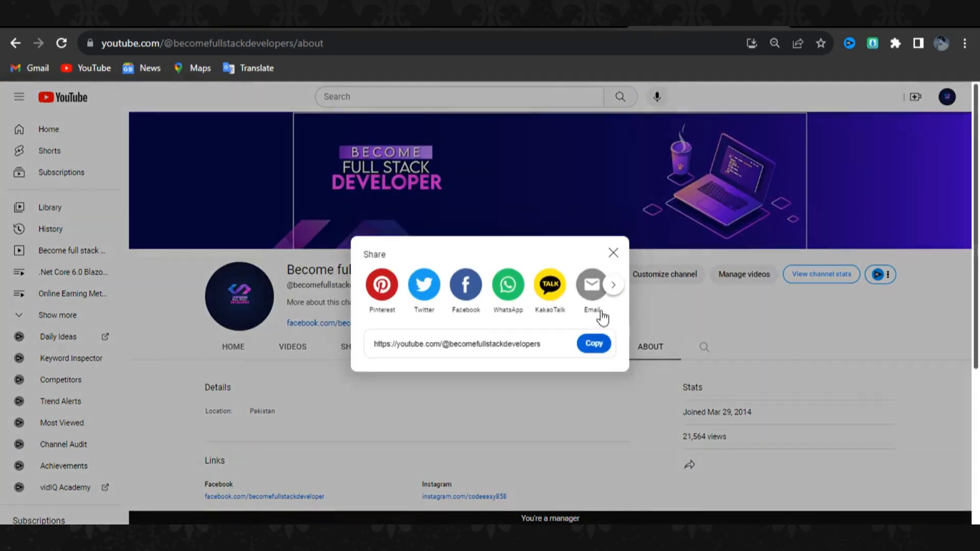
pyautogui.click(592, 345)
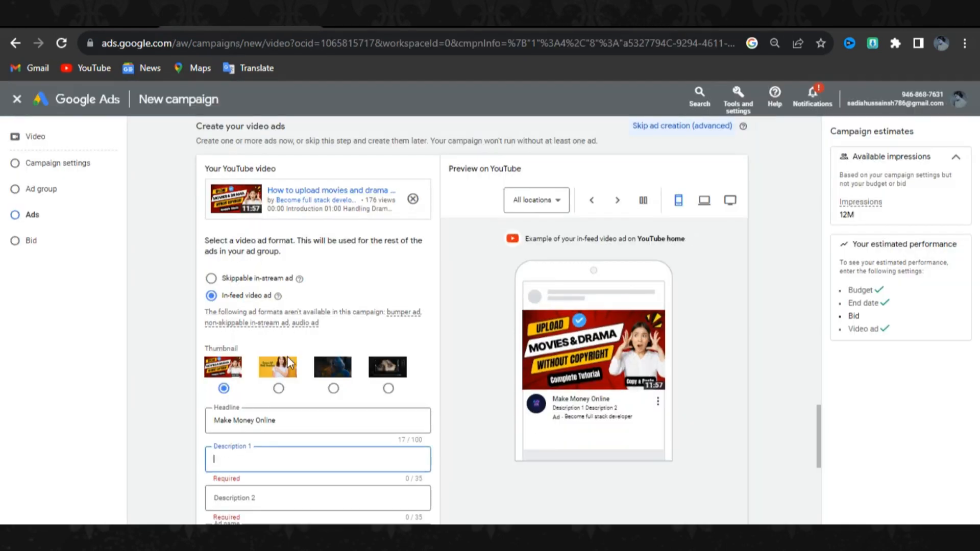
# Back in the Google Ads campaign, paste the copied channel link as Description 1 and enter "Easy To Earn Money" as Description 2.
pyautogui.rightClick(247, 458)
pyautogui.click(269, 321)
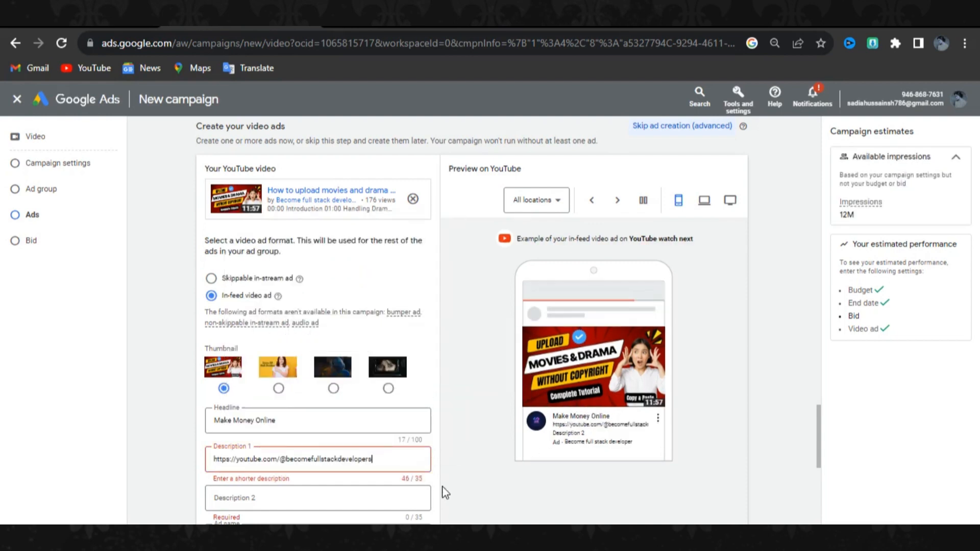
pyautogui.scroll(-1, 284, 449)
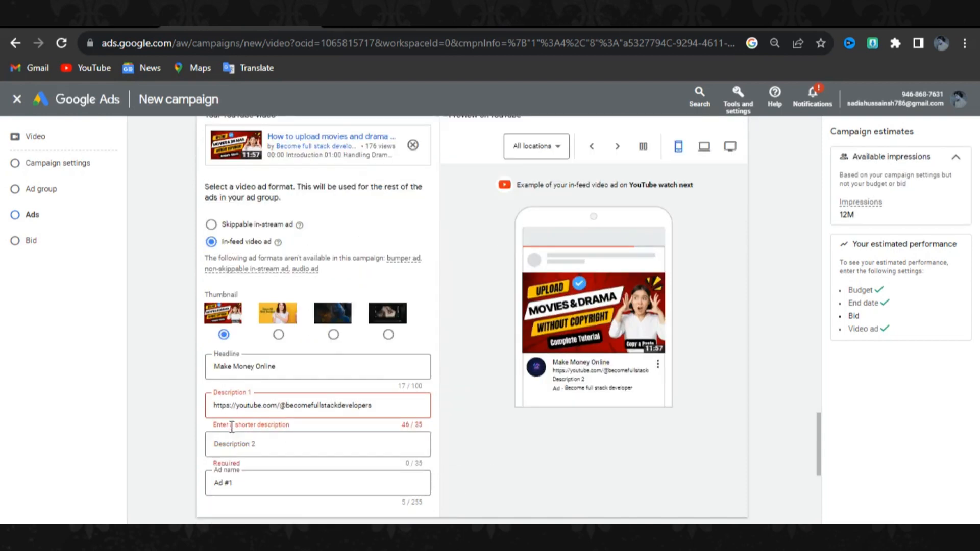
pyautogui.click(252, 443)
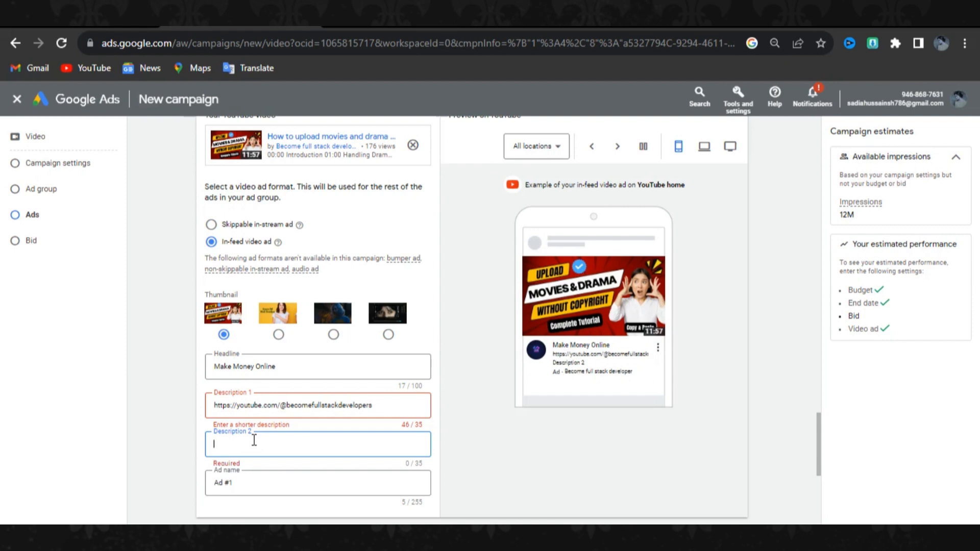
pyautogui.scroll(-1, 240, 487)
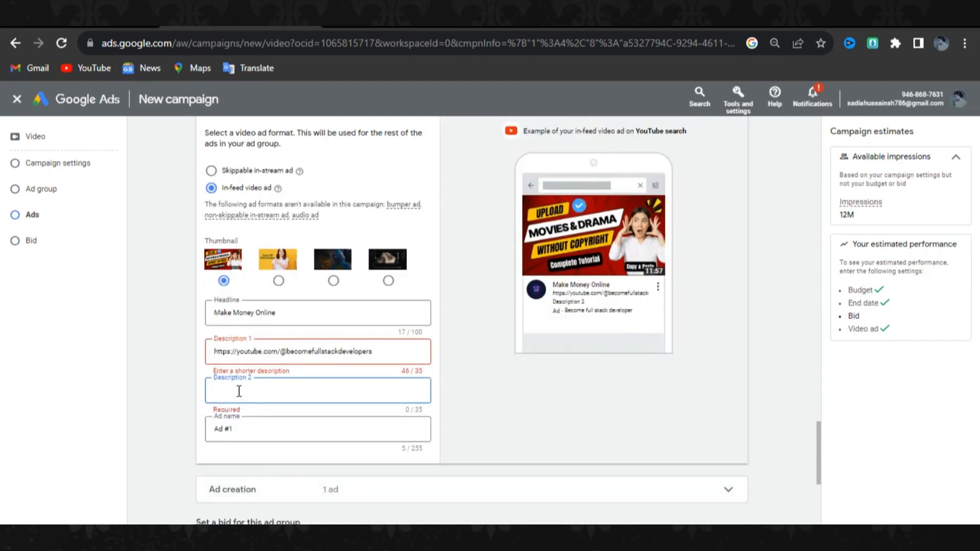
pyautogui.hotkey('ctrl', 'v')
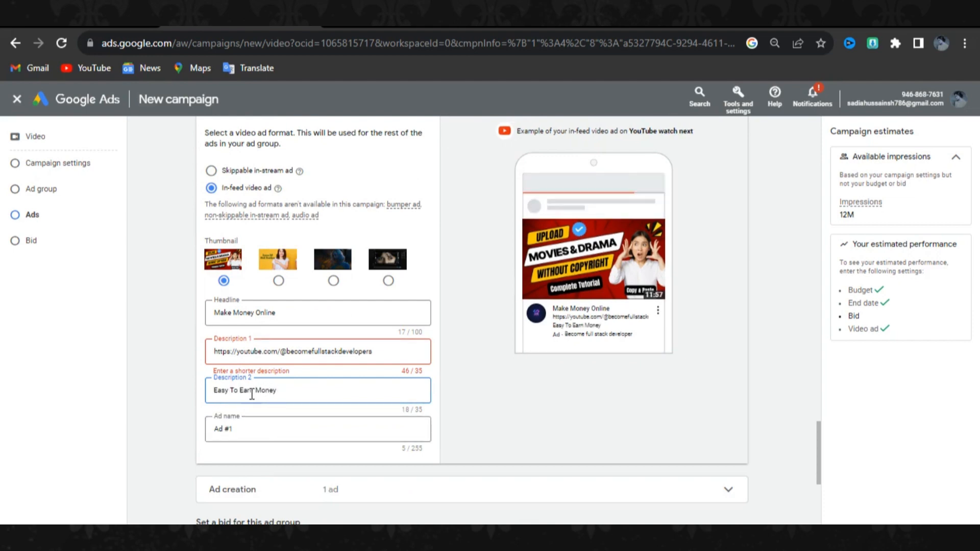
# Set the ad group's maximum CPV bid to PKR 5.
pyautogui.scroll(-2, 251, 431)
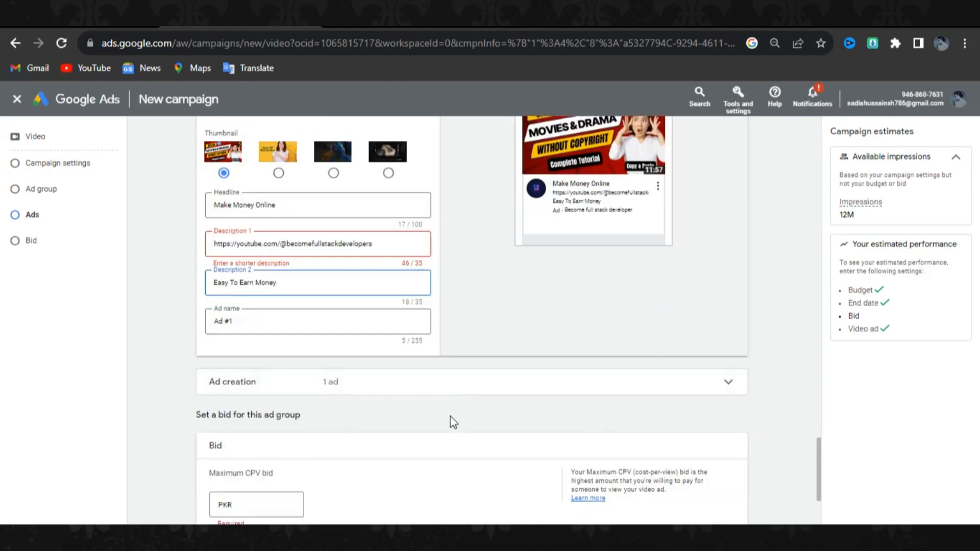
pyautogui.scroll(-1, 451, 422)
pyautogui.click(261, 450)
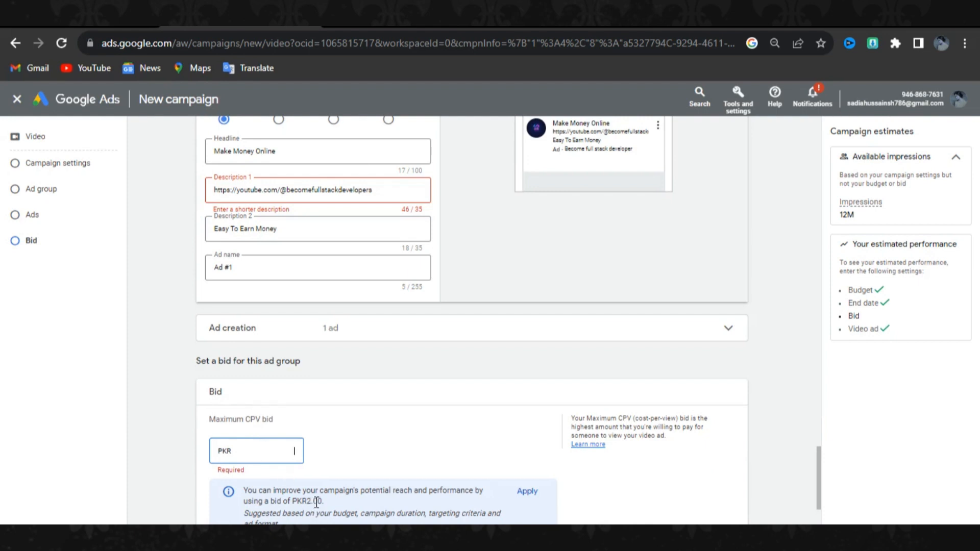
pyautogui.scroll(-1, 317, 502)
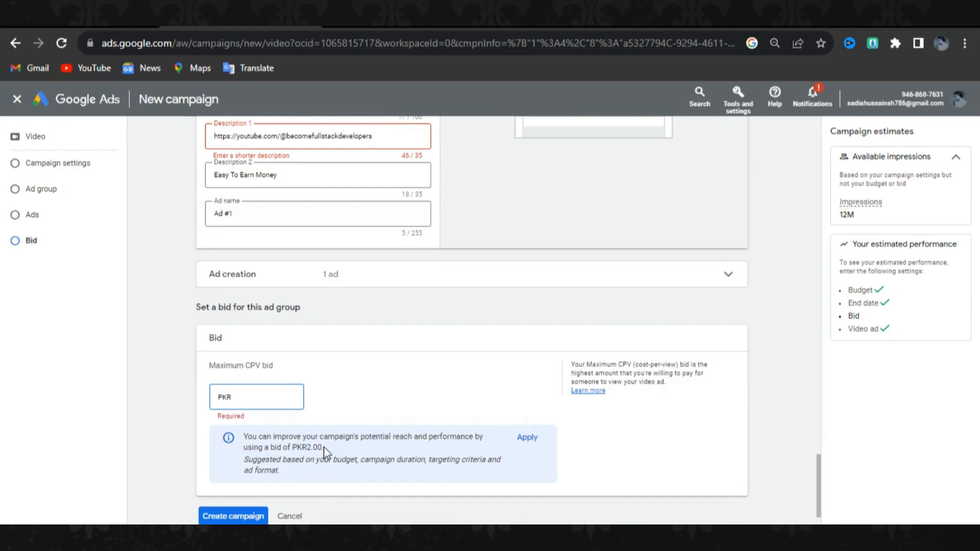
pyautogui.write('5')
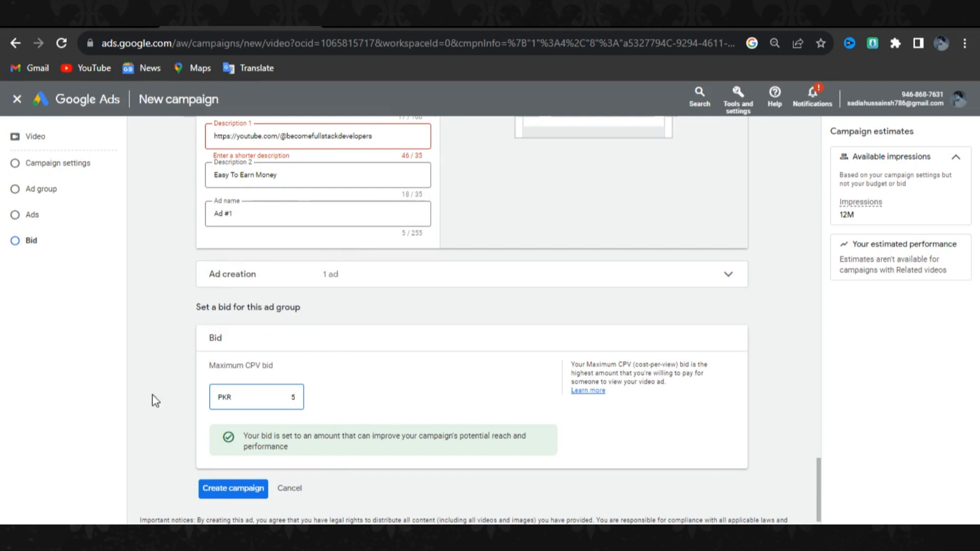
pyautogui.scroll(-1, 227, 441)
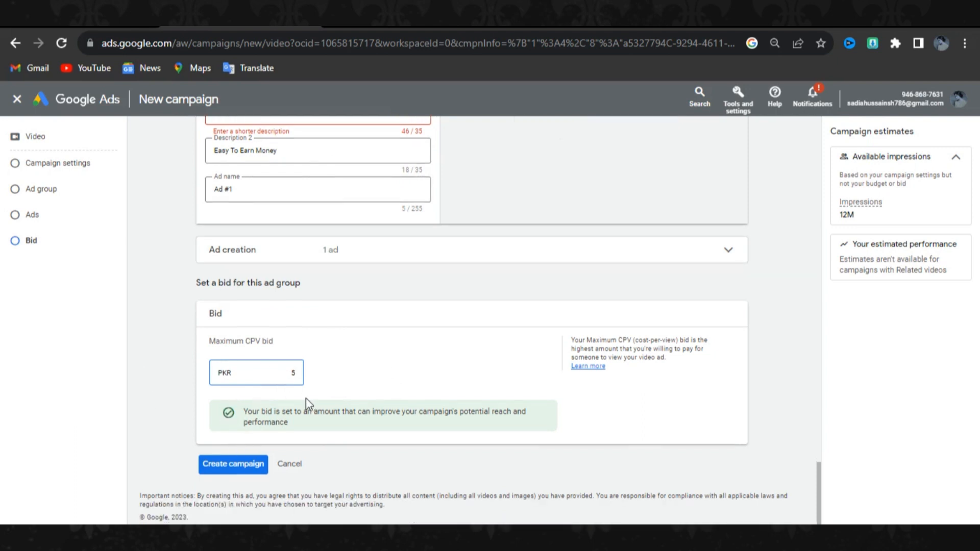
pyautogui.scroll(2, 270, 278)
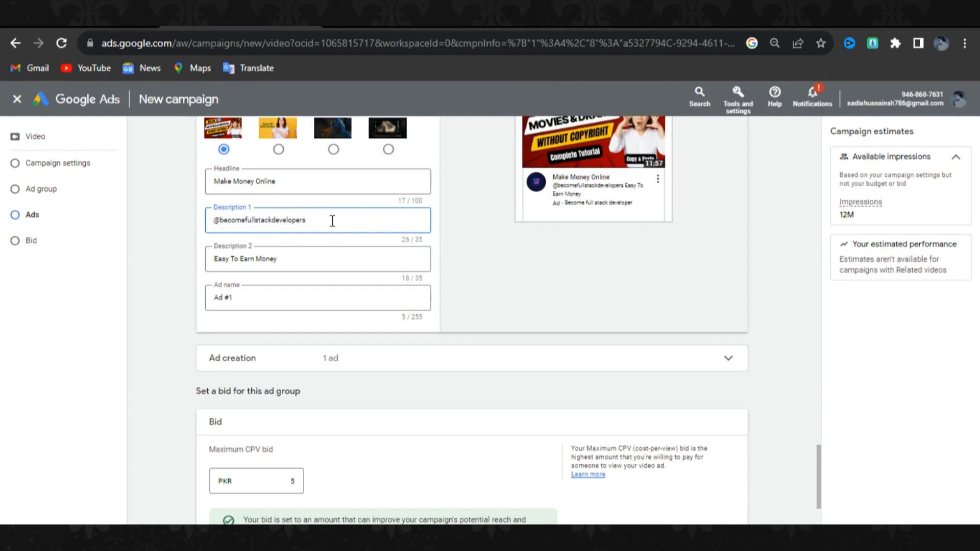
pyautogui.scroll(-1, 285, 368)
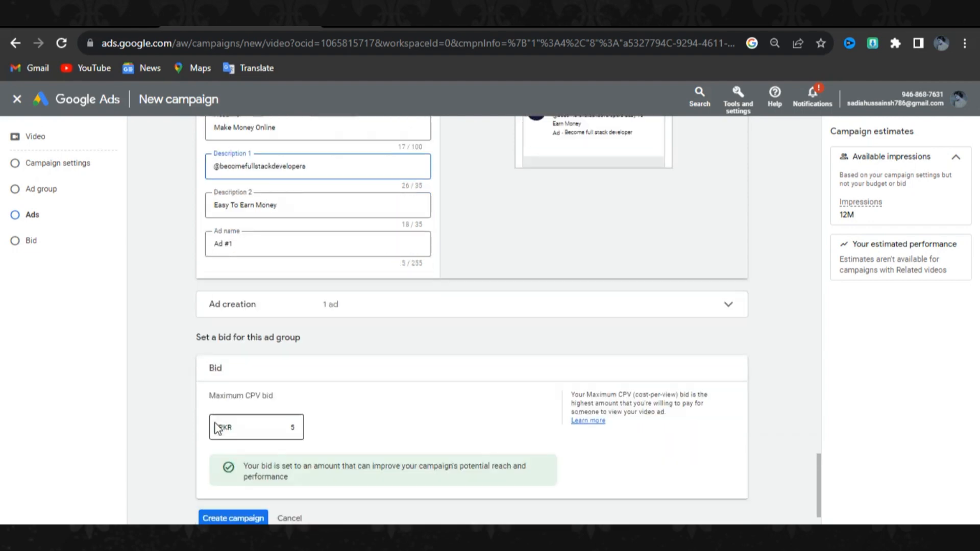
# Create the campaign and confirm the identity check.
pyautogui.scroll(-1, 290, 427)
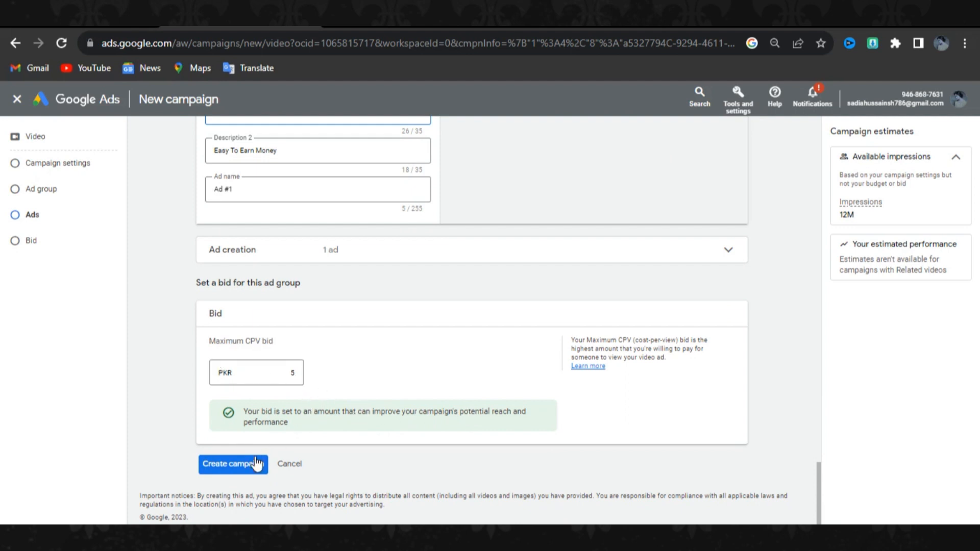
pyautogui.click(240, 469)
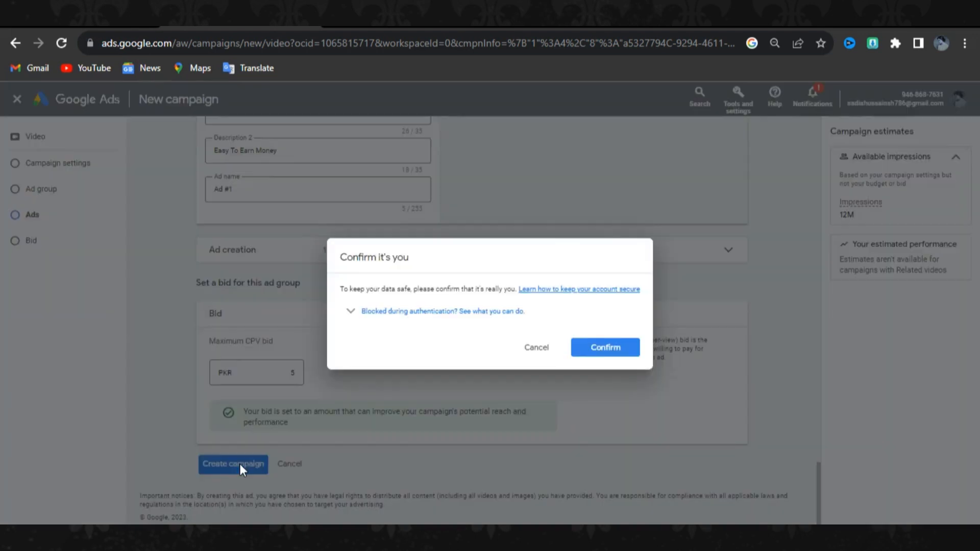
pyautogui.click(585, 349)
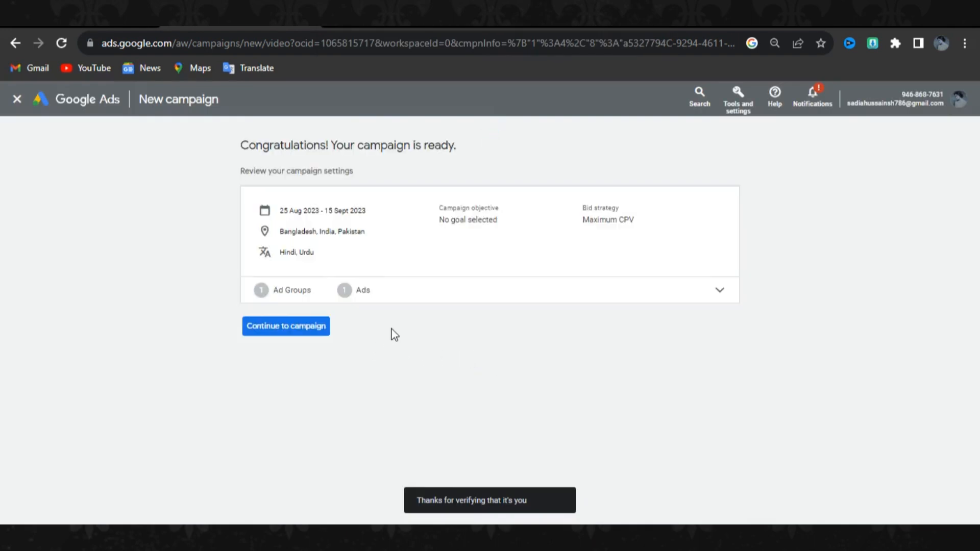
# Continue to the new campaign's ad groups overview and exit the introductory guide.
pyautogui.click(280, 334)
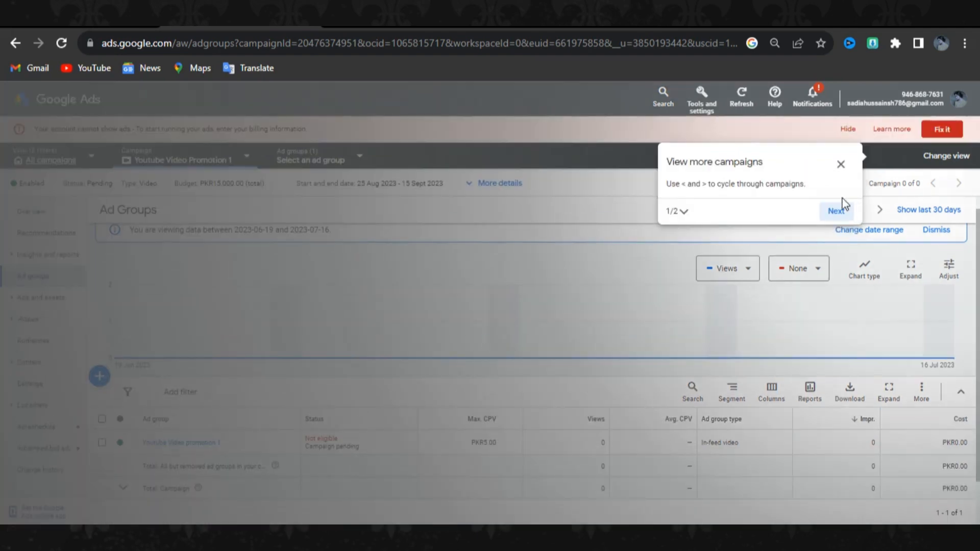
pyautogui.click(840, 164)
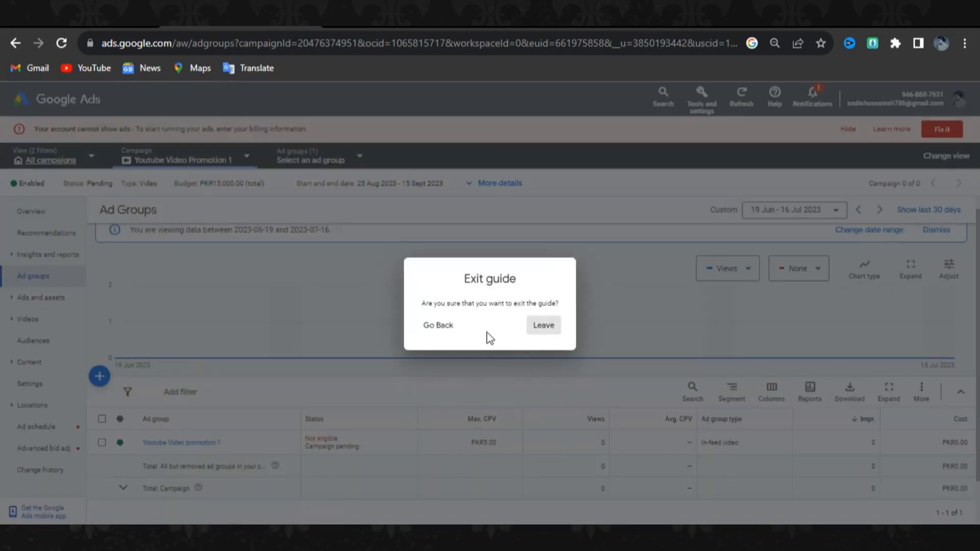
pyautogui.click(540, 329)
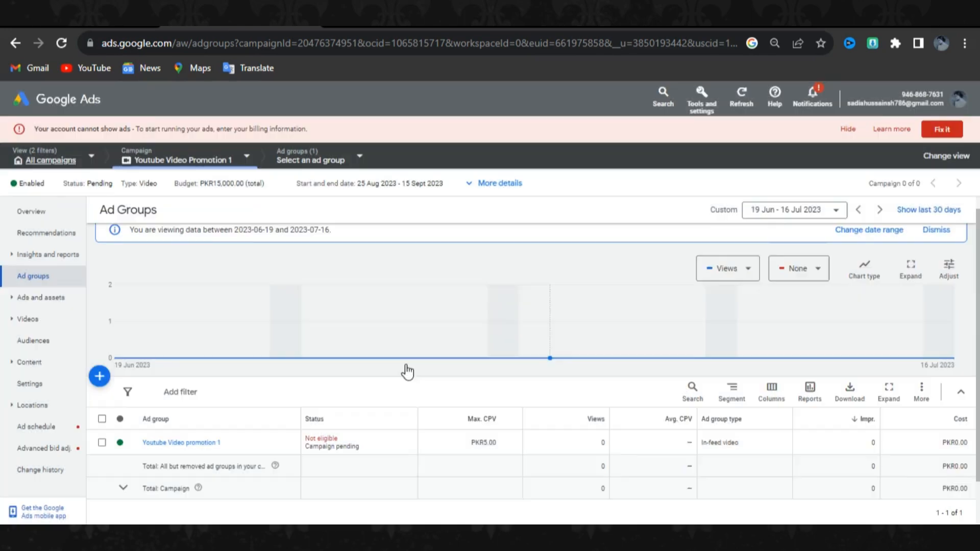
pyautogui.scroll(-1, 409, 421)
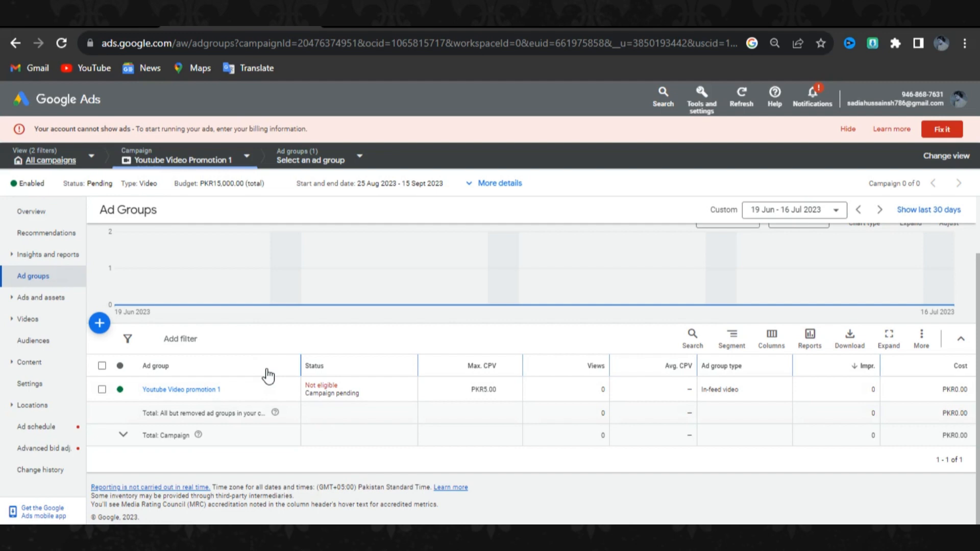
# Switch to the Google Skillshop site and open its Google Ads training topic.
pyautogui.click(398, 16)
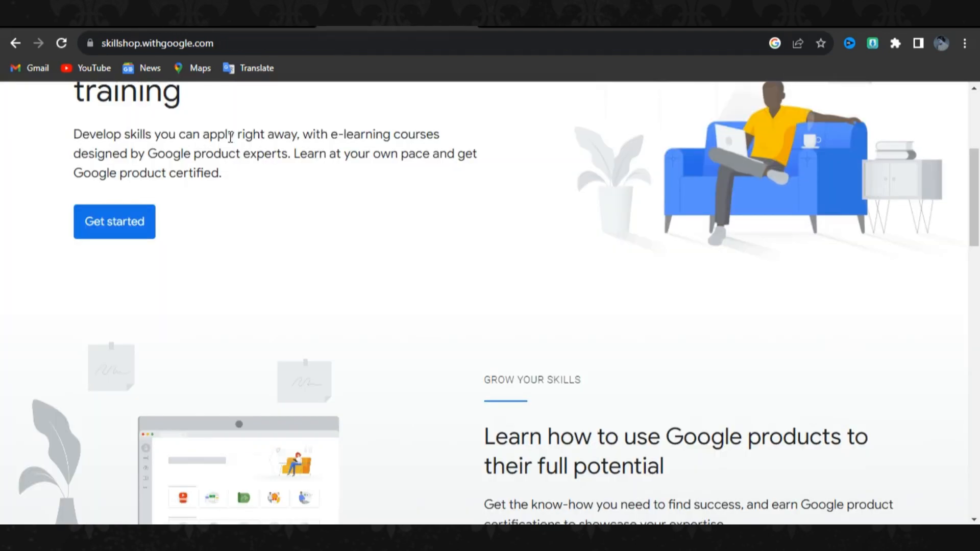
pyautogui.scroll(5, 232, 137)
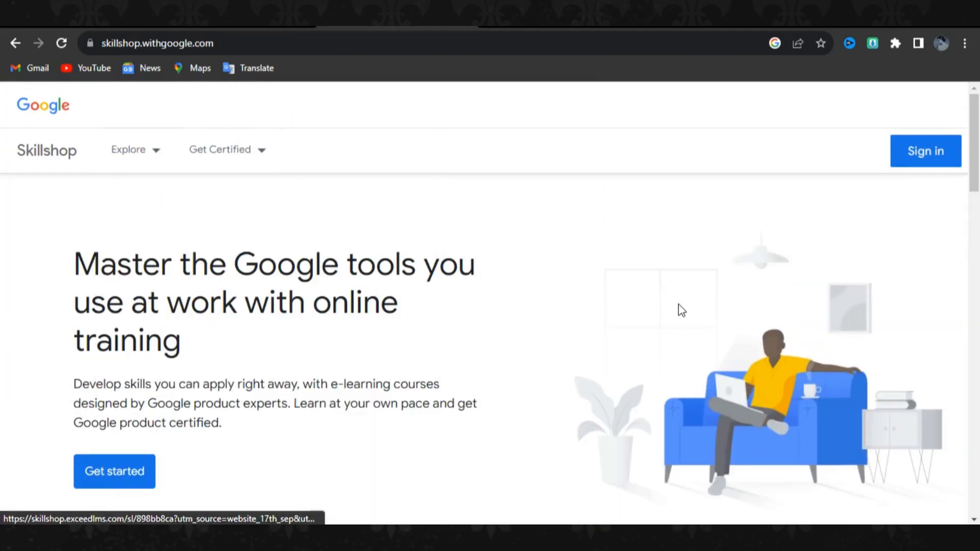
pyautogui.scroll(-10, 681, 309)
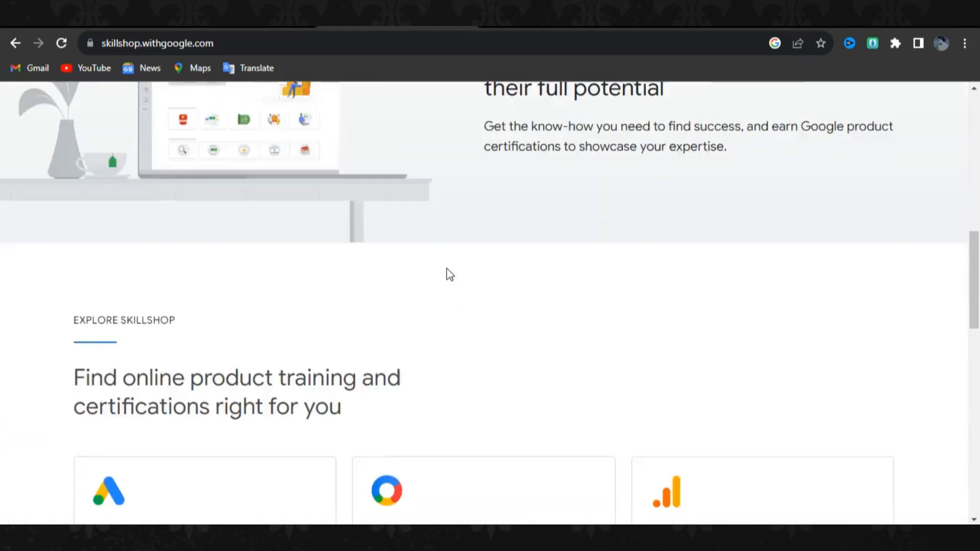
pyautogui.scroll(-5, 442, 270)
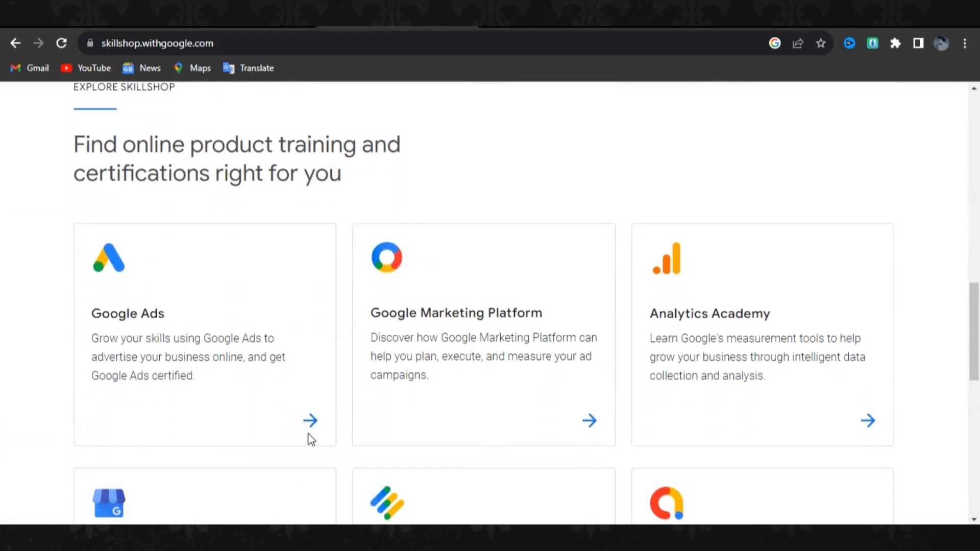
pyautogui.click(310, 420)
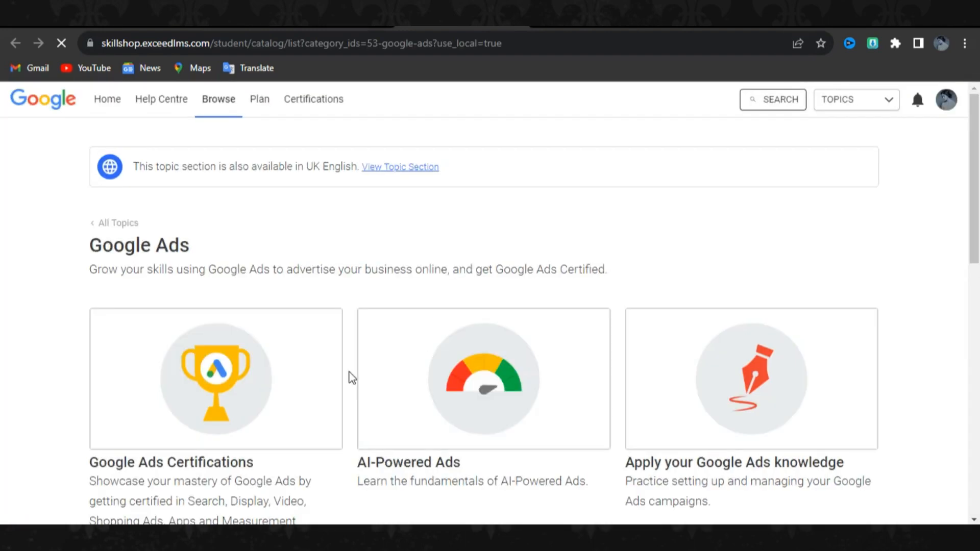
# Look through the Google Ads courses and certification topics offered on Skillshop.
pyautogui.scroll(-3, 343, 381)
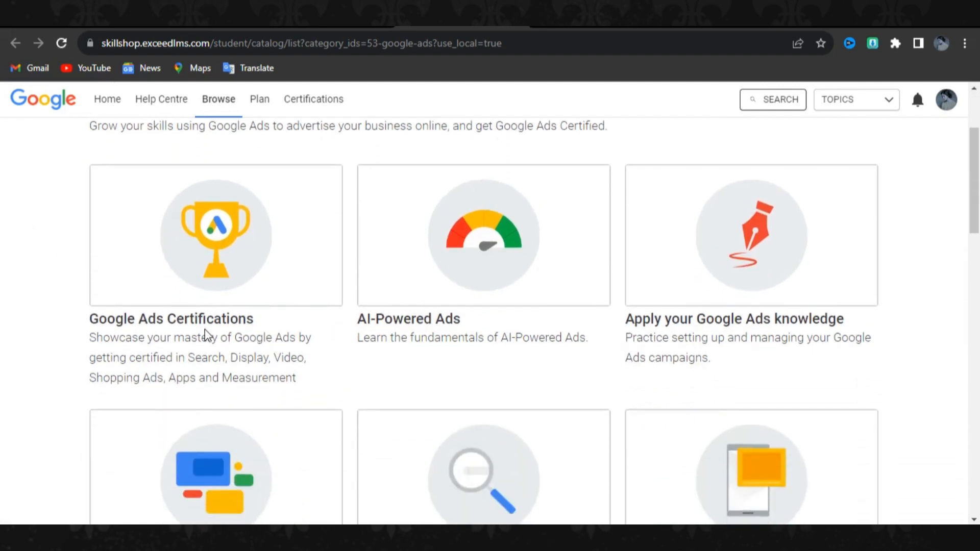
pyautogui.scroll(-2, 215, 331)
pyautogui.scroll(-3, 228, 327)
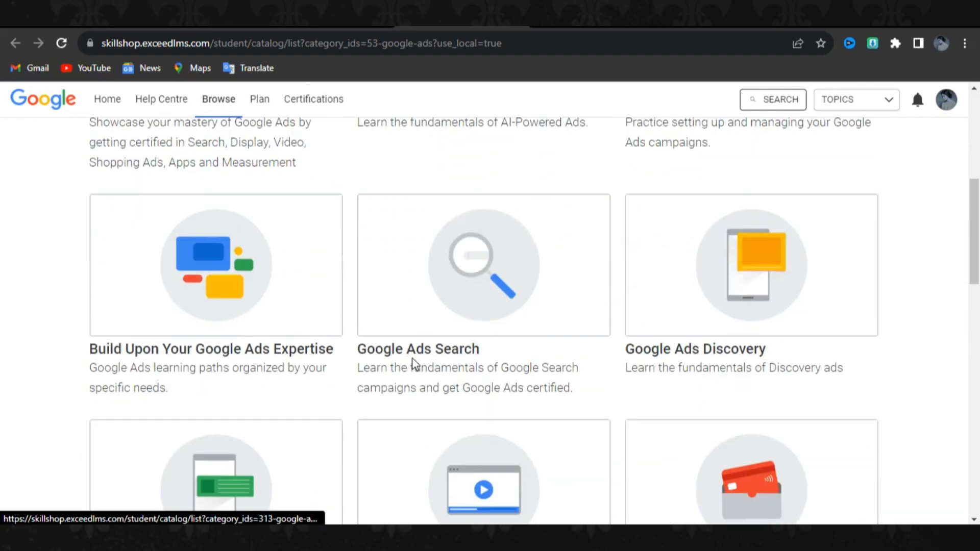
pyautogui.scroll(-1, 455, 352)
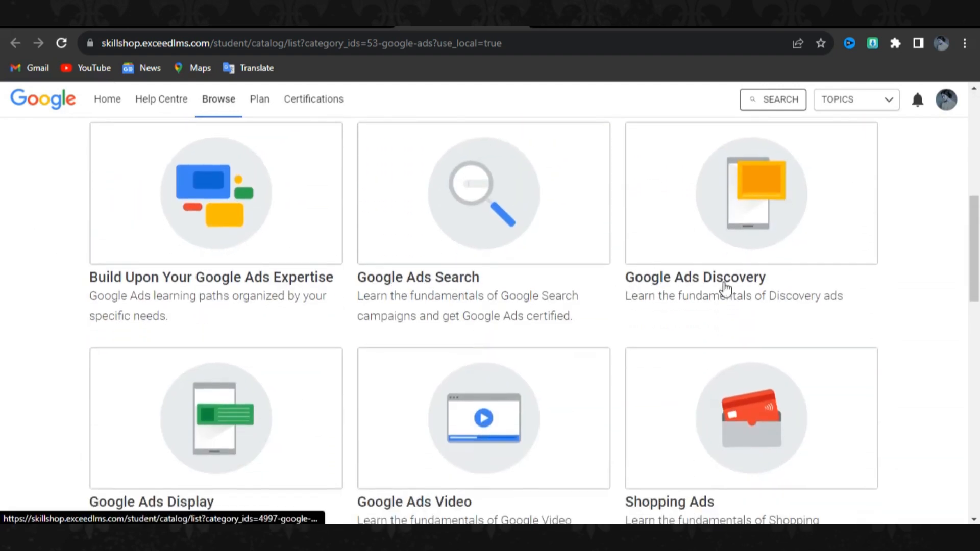
pyautogui.scroll(-3, 317, 372)
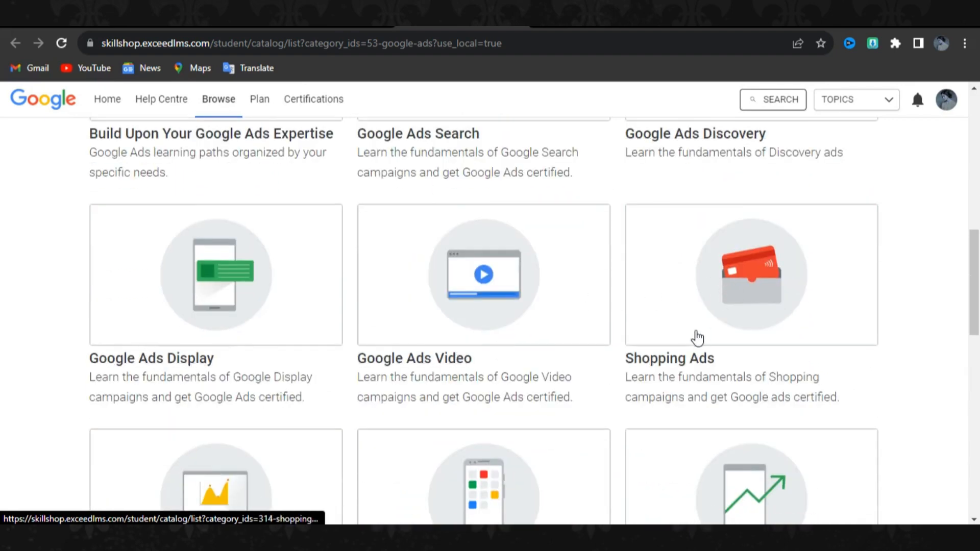
pyautogui.scroll(-4, 704, 337)
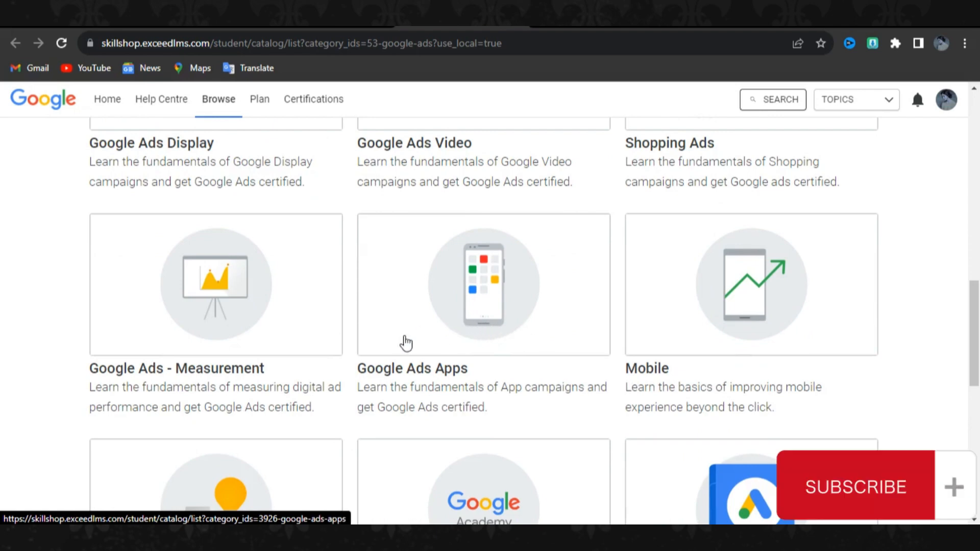
pyautogui.scroll(5, 408, 341)
pyautogui.scroll(8, 408, 341)
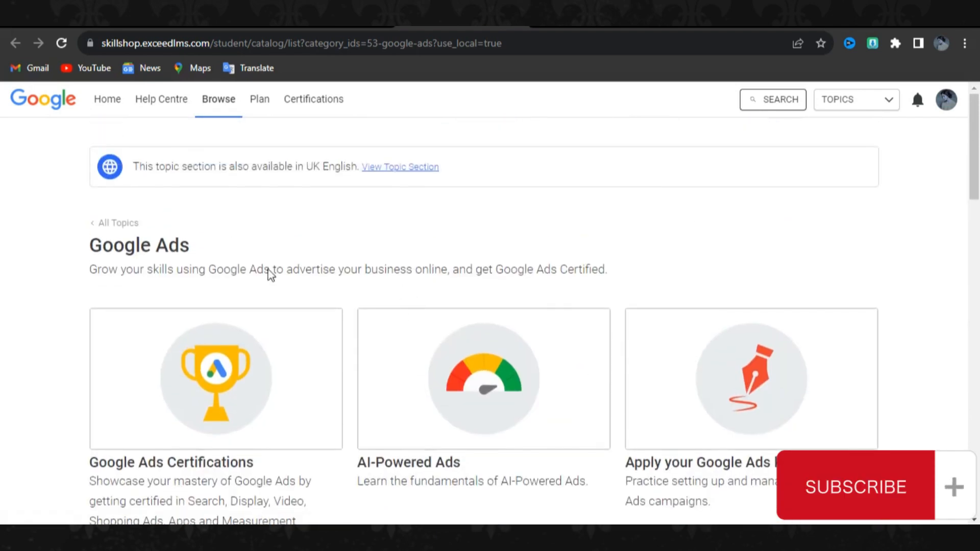